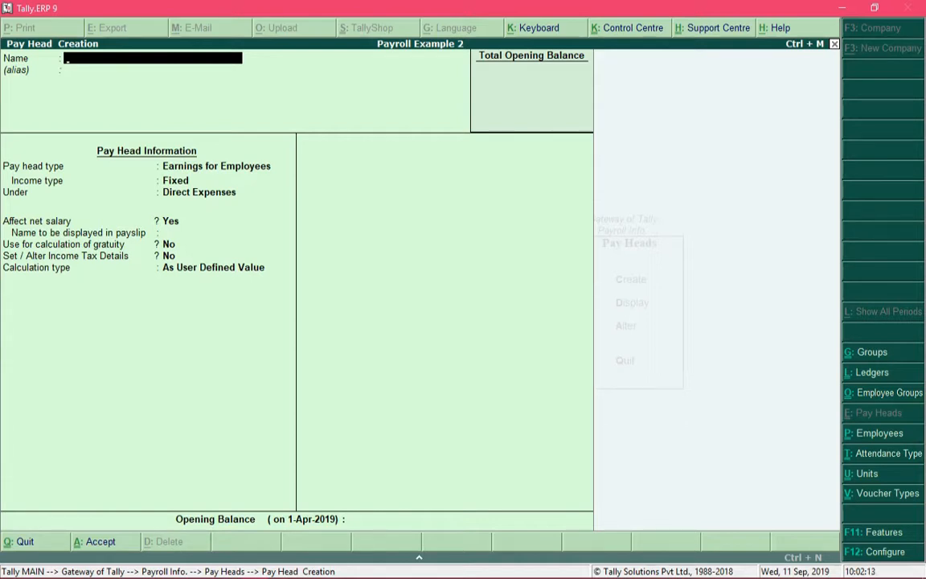
Step: Leave pay head creation and open the creation form for a single employee group
key(Escape)
key(y)
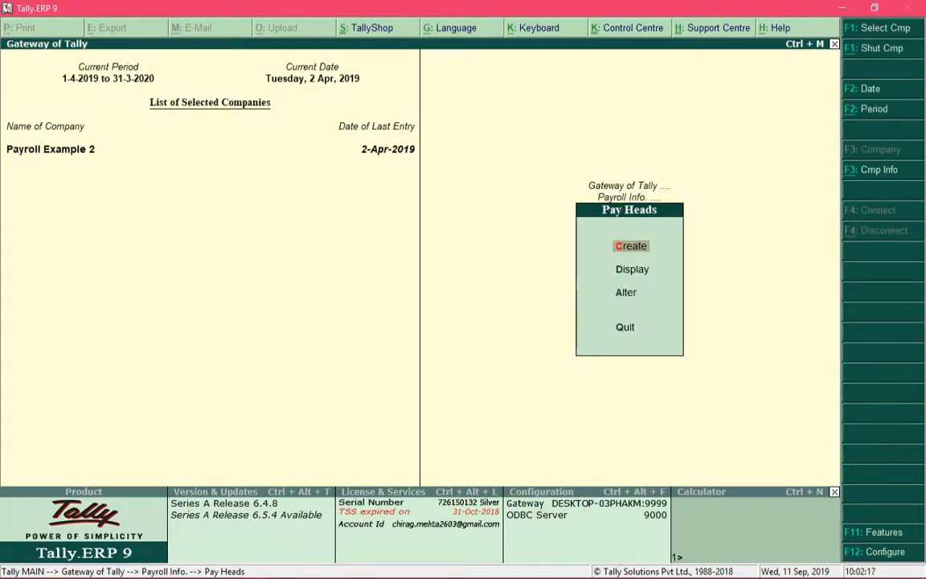
key(Escape)
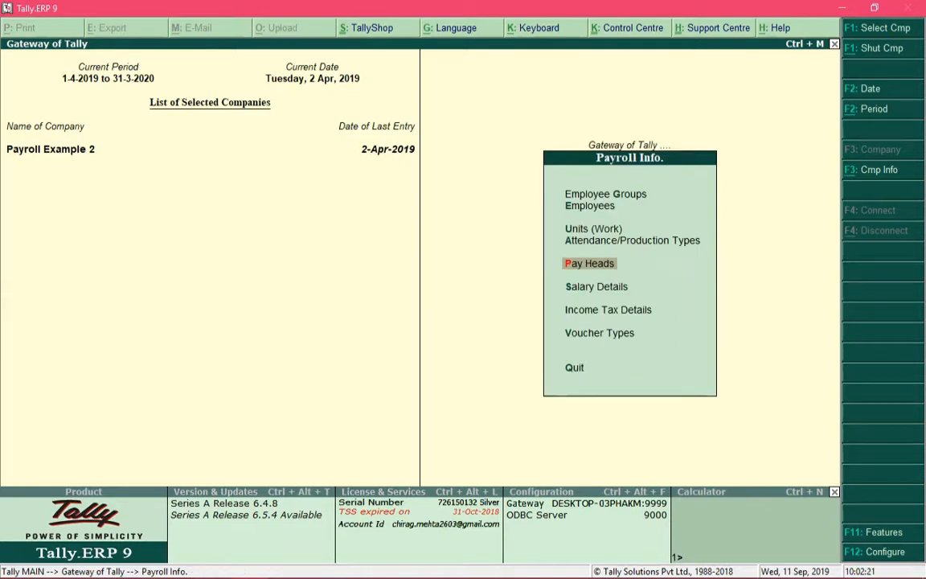
key(Up)
key(Up)
key(Up)
key(Up)
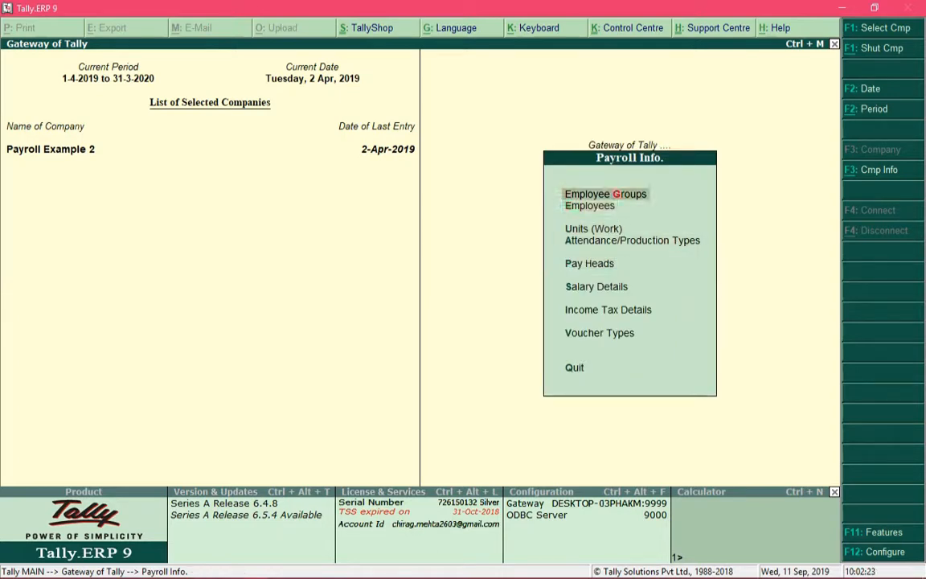
key(Return)
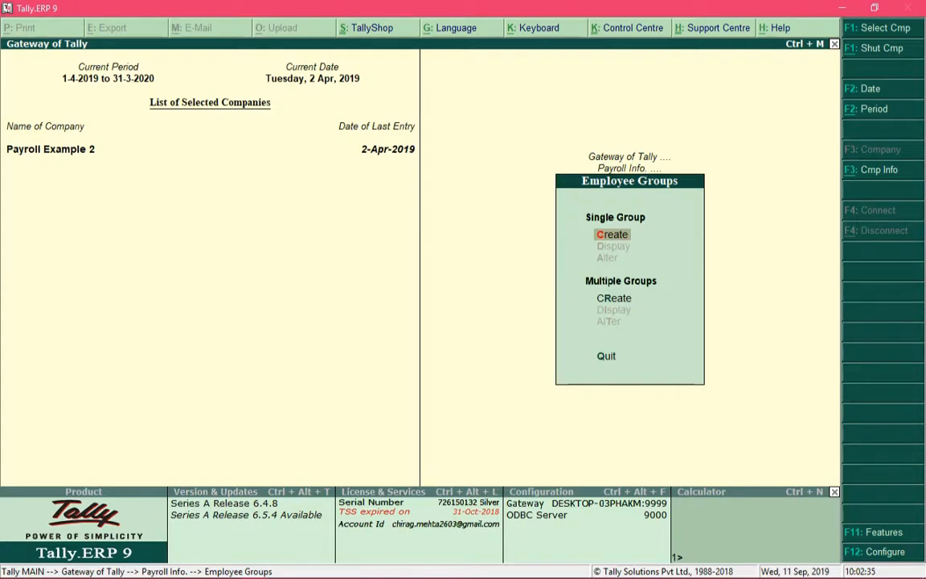
key(Return)
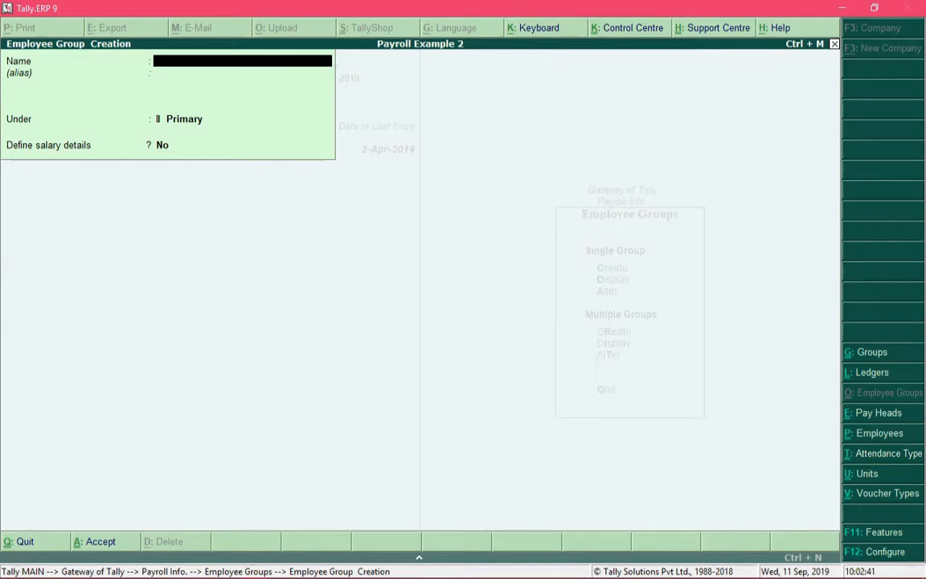
Step: Name the employee group Sales, place it under Primary, and choose to define its salary details
text(Sales)
key(Return)
key(Return)
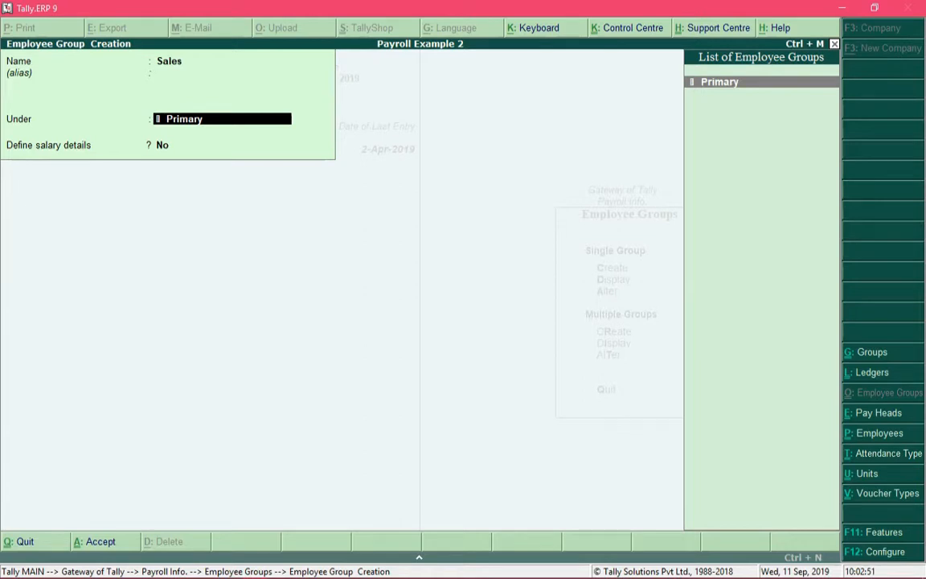
key(Return)
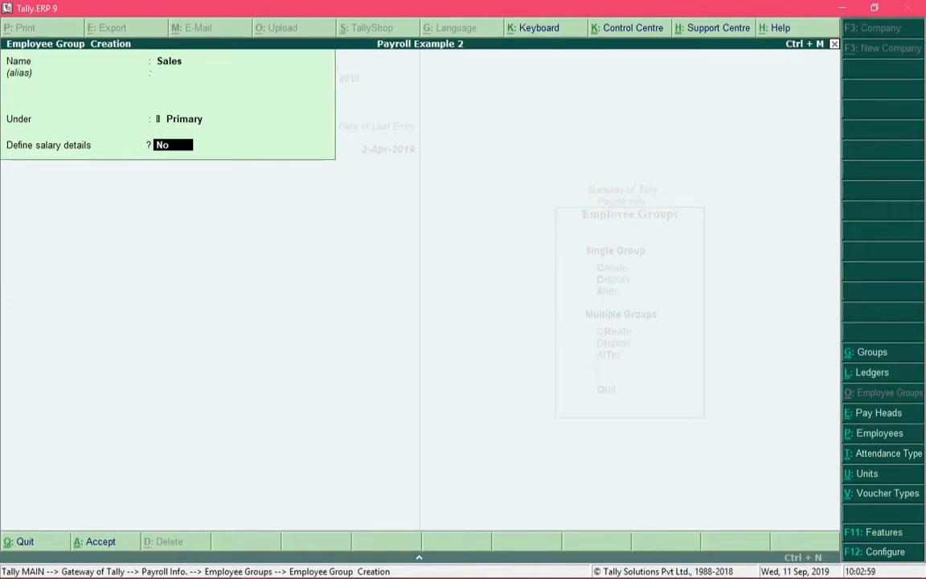
text(y)
key(Return)
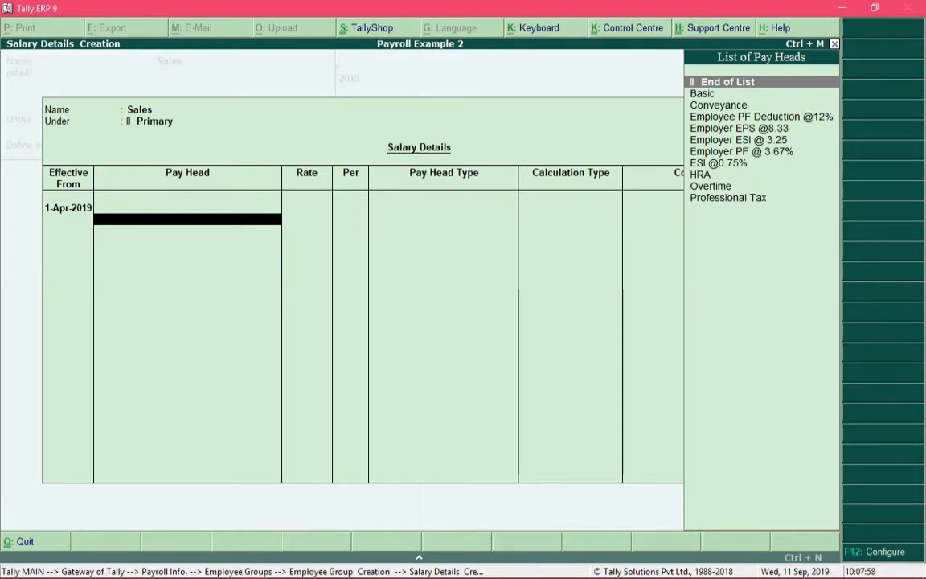
Step: Add the Basic pay head to the Sales salary details at a rate of 18,000 per month, effective from 1-Apr-2019
key(Down)
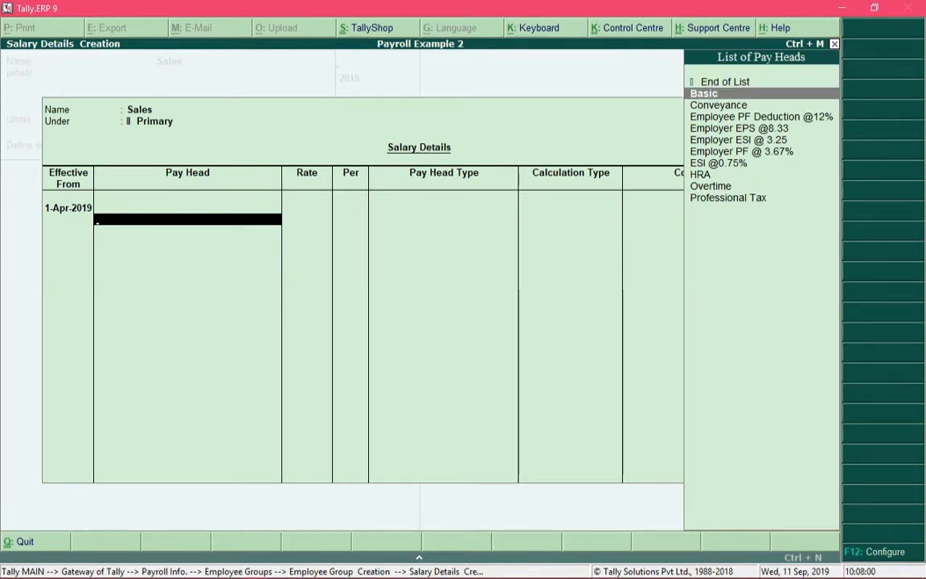
key(Return)
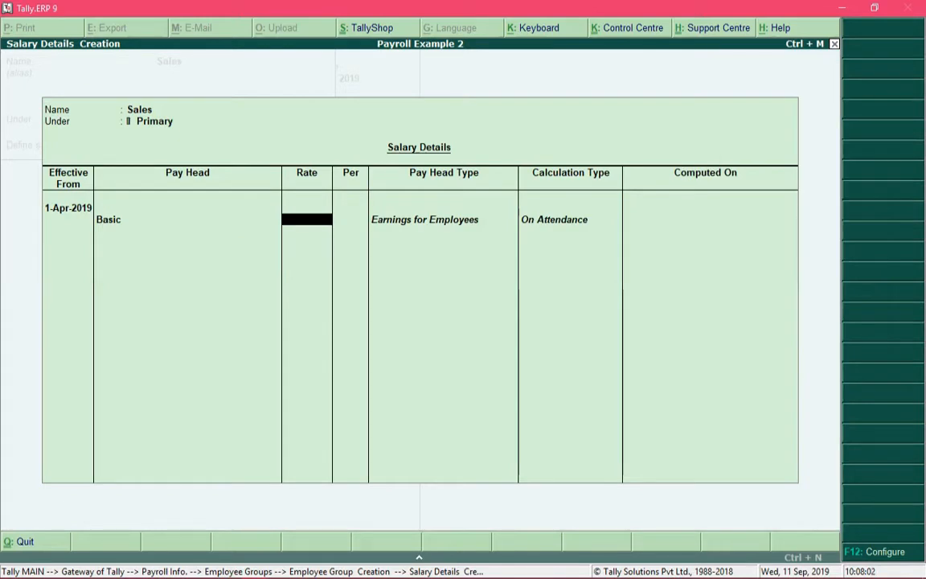
text(18000)
key(Return)
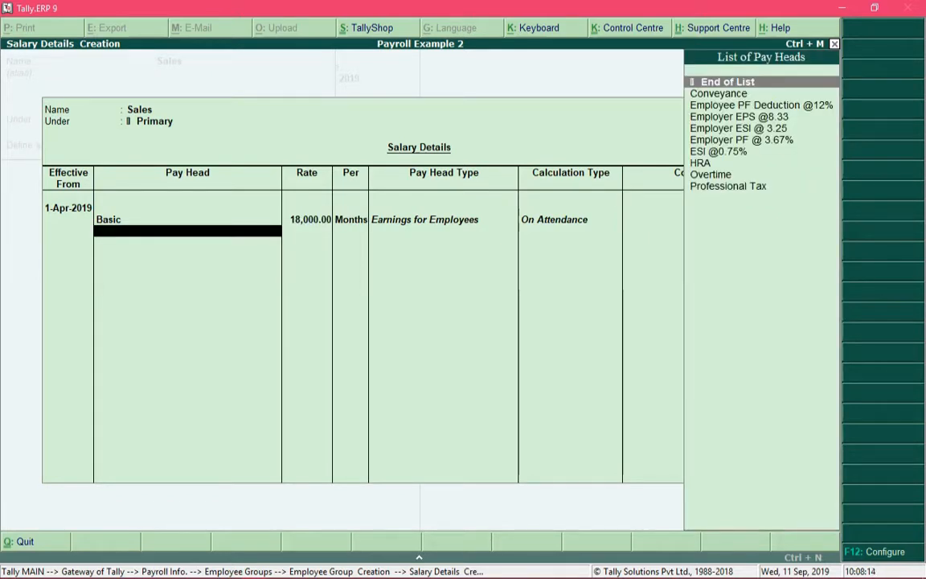
Step: Add the HRA pay head below Basic in the Sales salary details
key(Down)
key(Down)
key(Down)
key(Down)
key(Down)
key(Down)
key(Down)
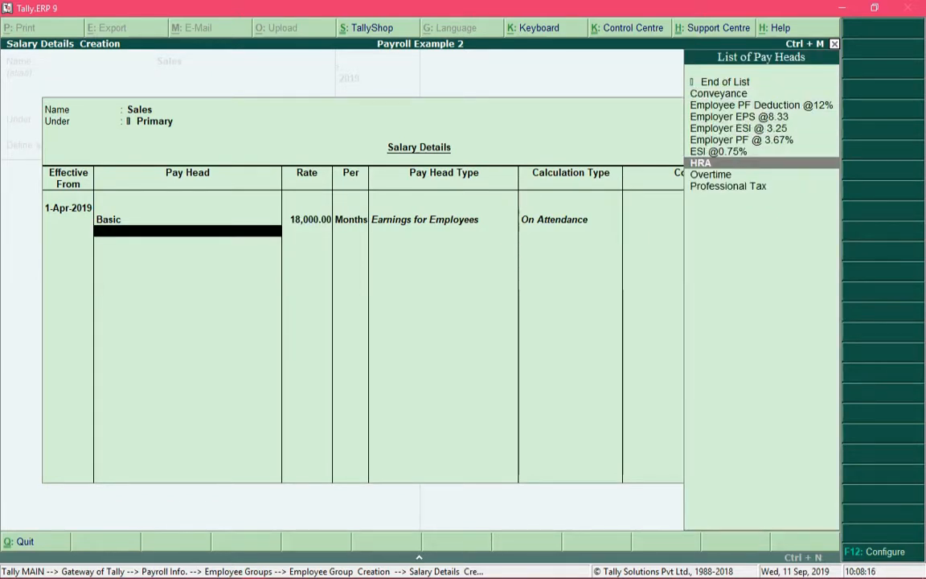
key(Return)
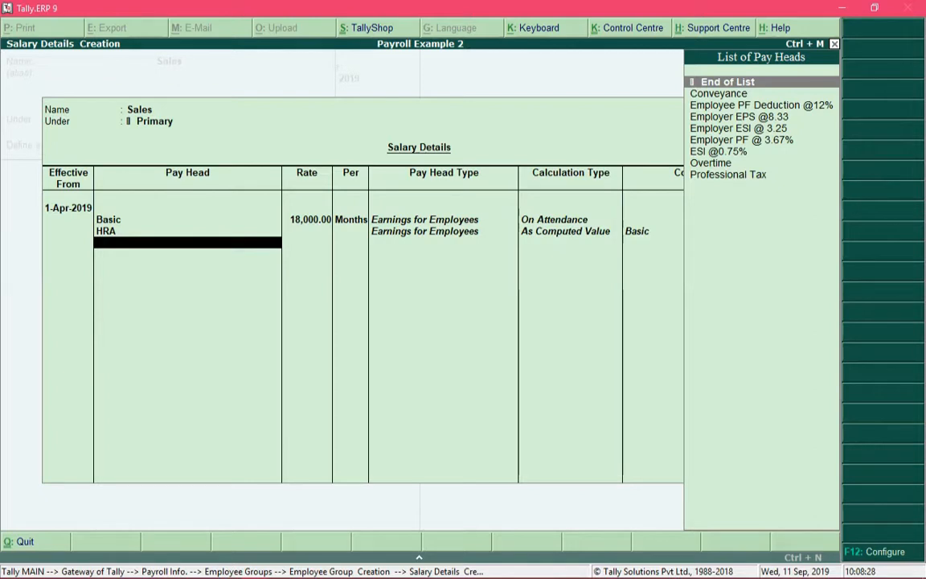
Step: Add the Conveyance pay head to the Sales salary details at a rate of 800 per month
key(Down)
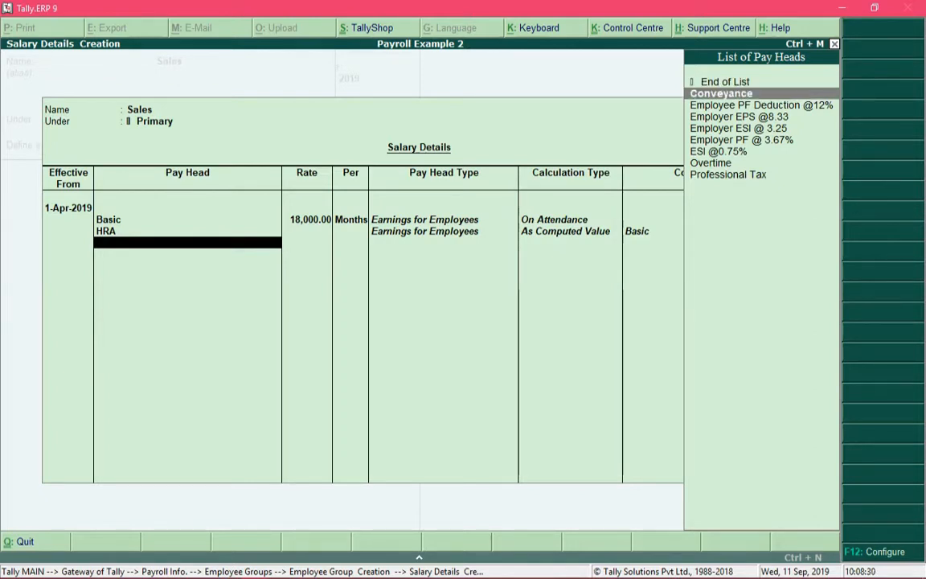
key(Return)
text(80)
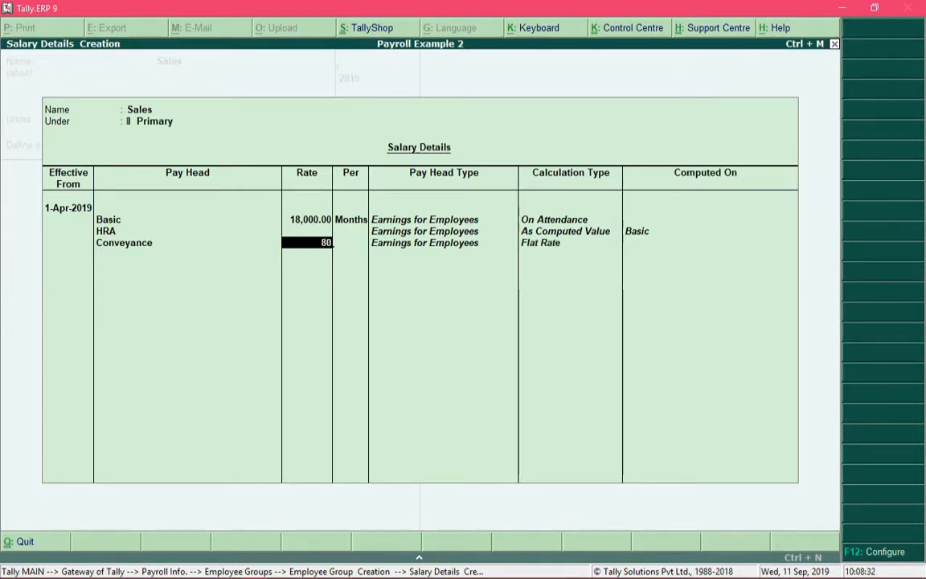
text(0.)
key(Return)
key(Return)
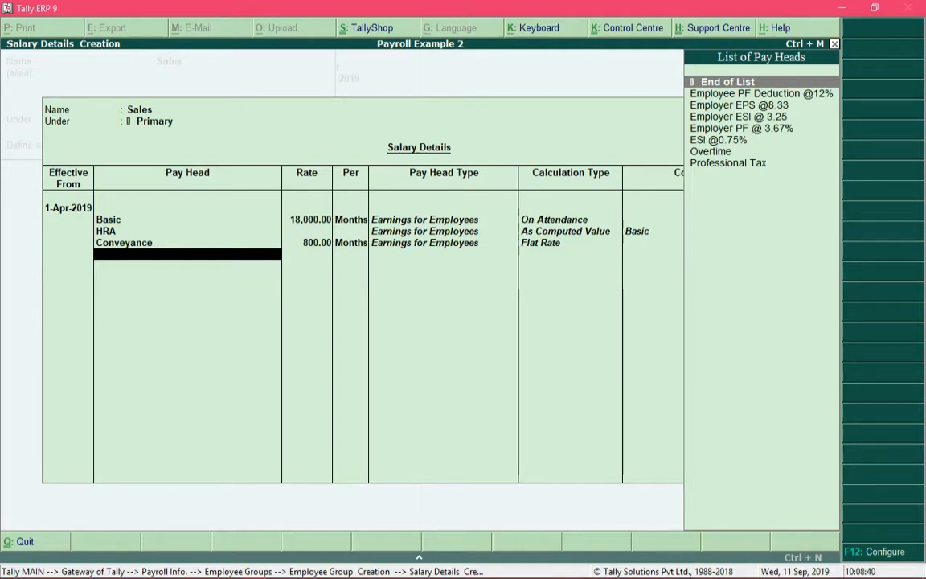
Step: Add the Overtime pay head to the Sales salary details at a rate of 50 per Hrs
text(Over)
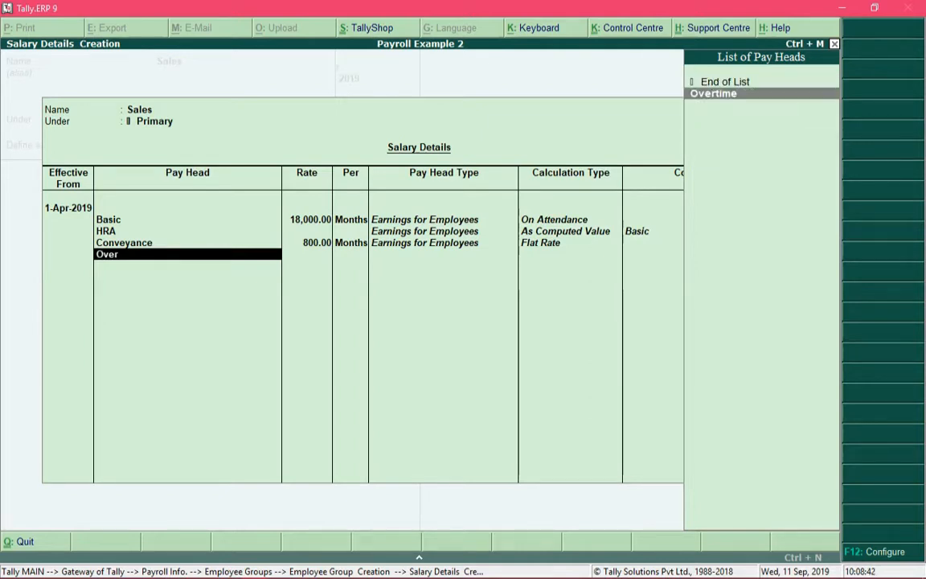
key(Return)
text(50)
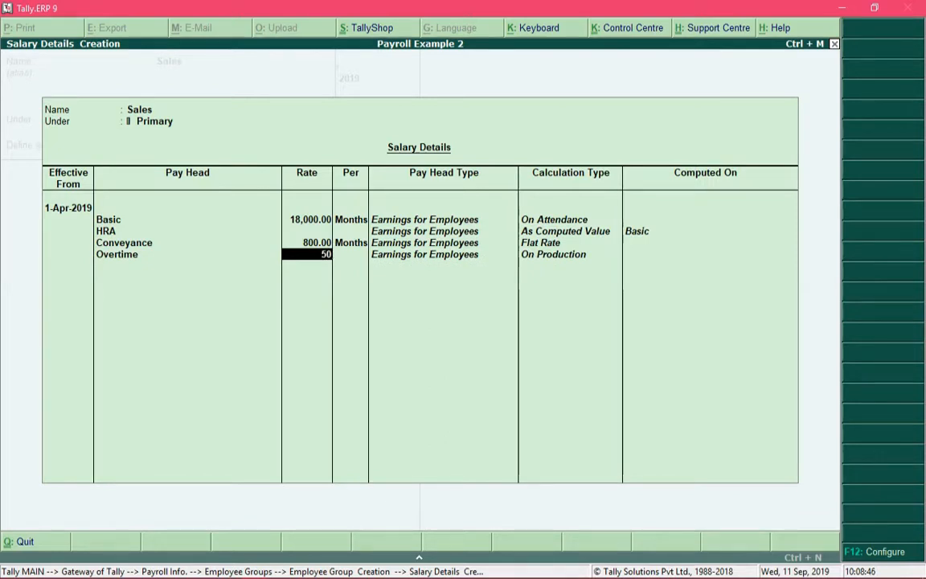
key(Return)
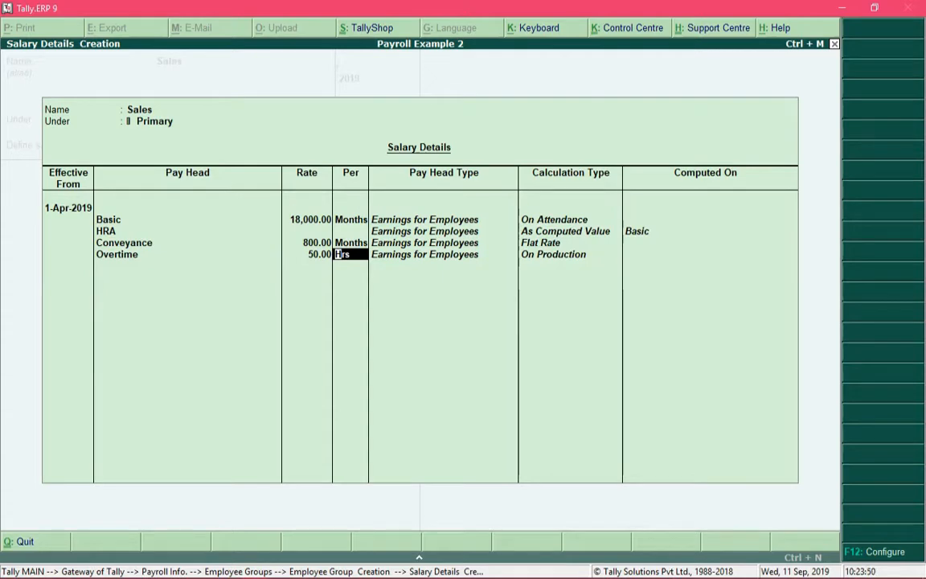
key(End)
key(Return)
text(Pr)
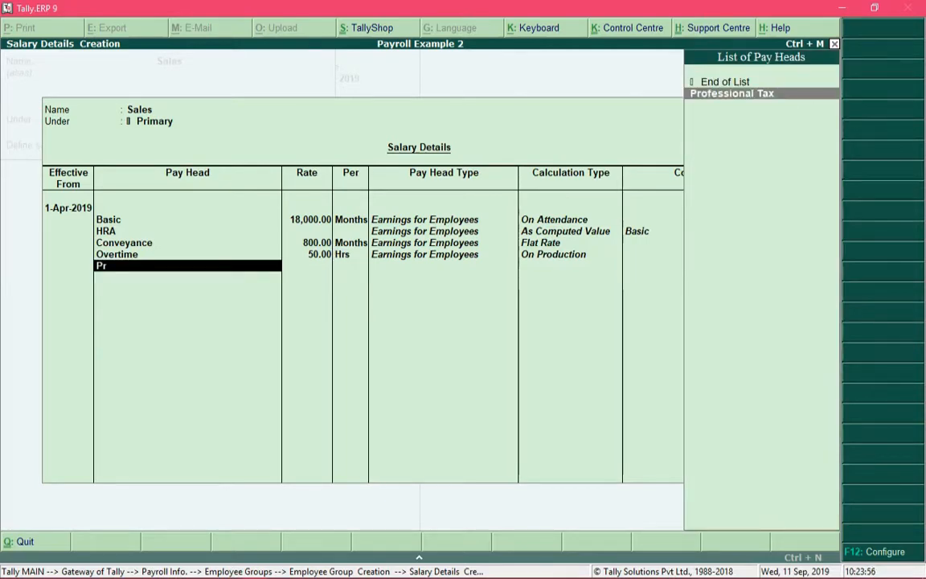
key(Return)
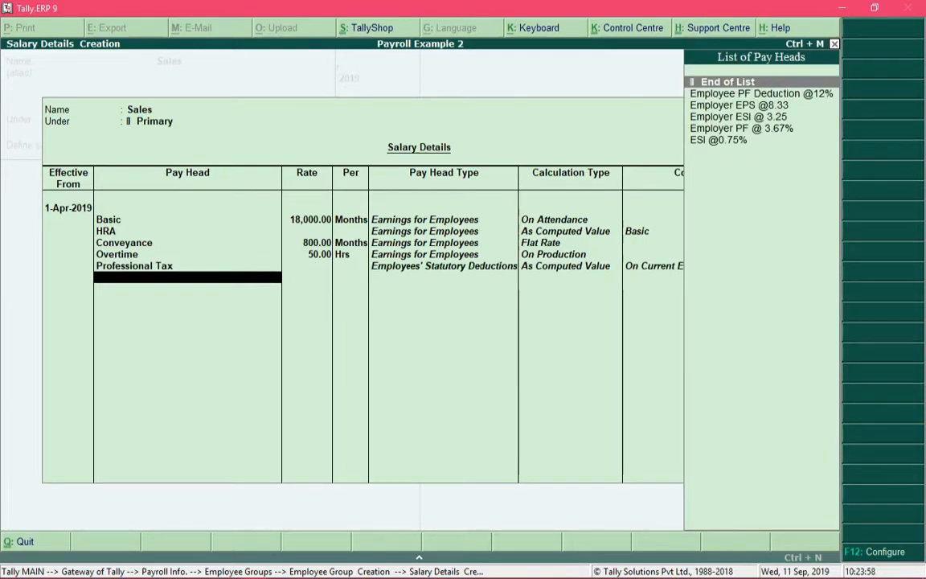
key(Down)
key(Return)
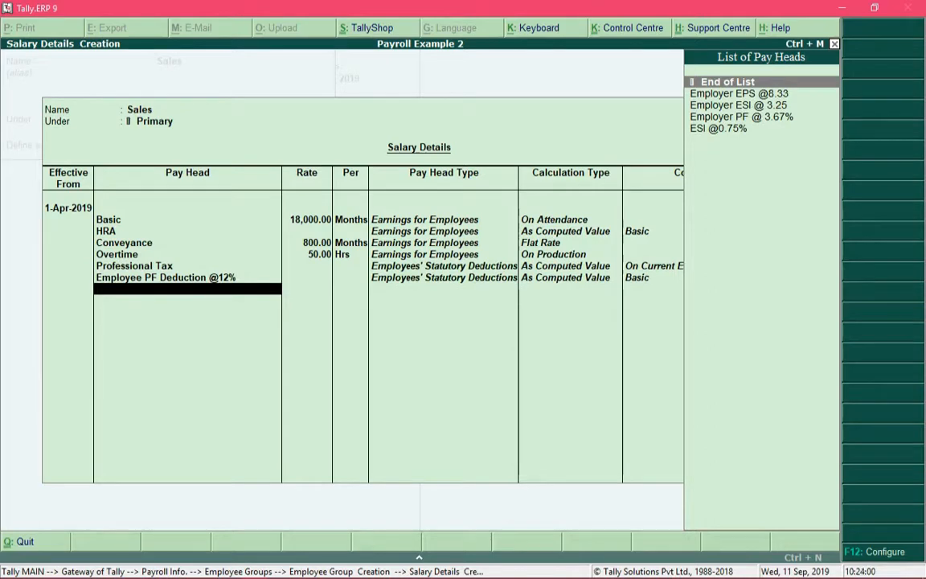
key(Down)
key(Down)
key(Down)
key(Down)
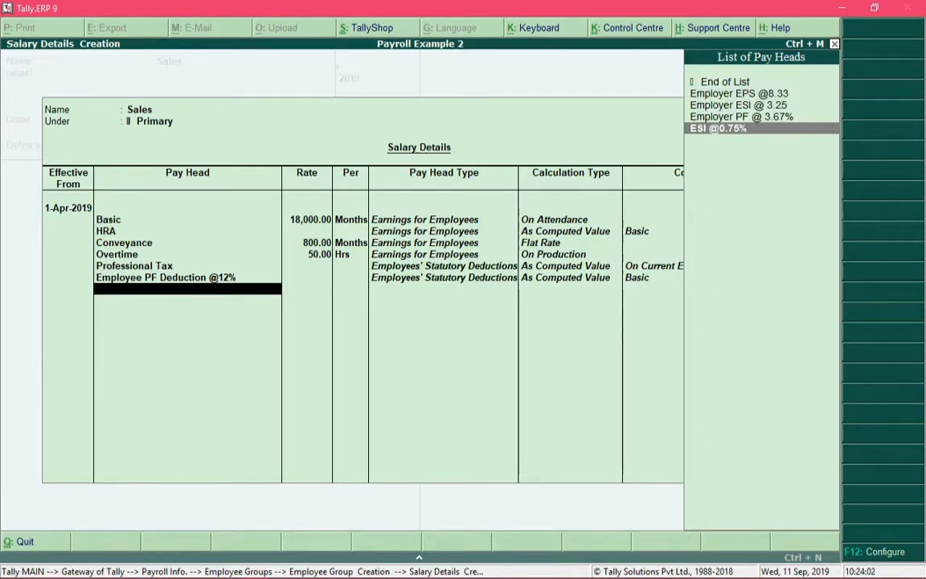
key(Return)
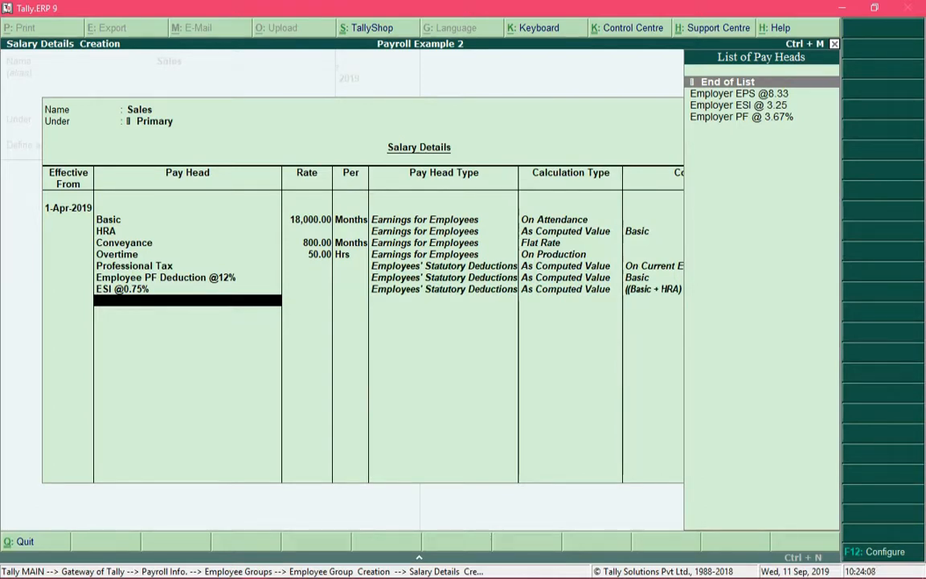
Step: Add the employer pay heads Employer EPS @8.33, Employer PF @ 3.67% and Employer ESI @ 3.25, and save the Sales group
key(Down)
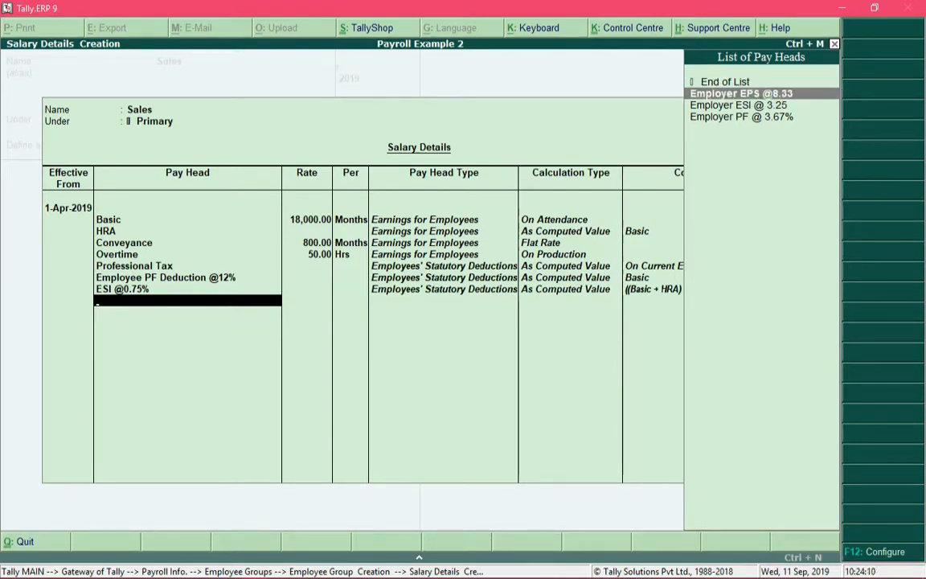
key(Return)
key(Down)
key(Down)
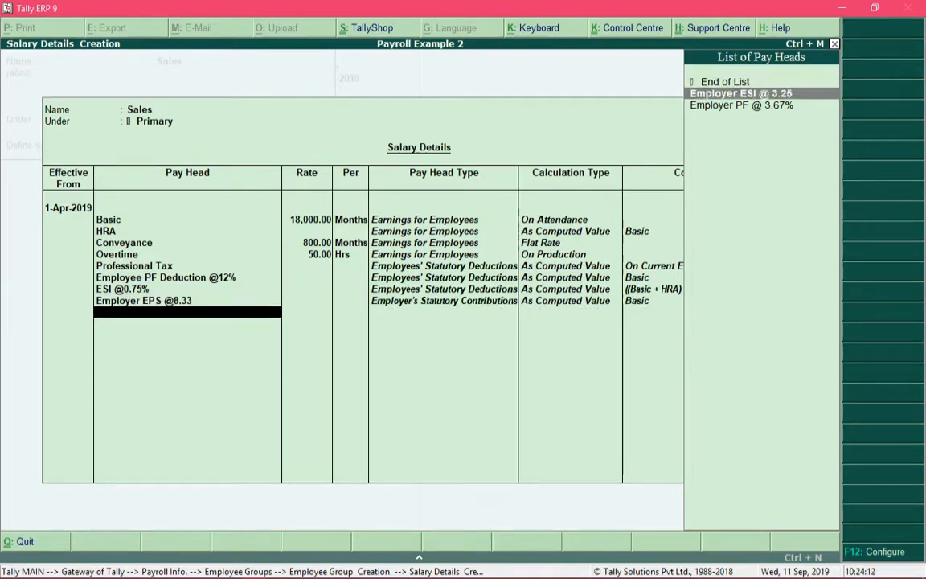
key(Return)
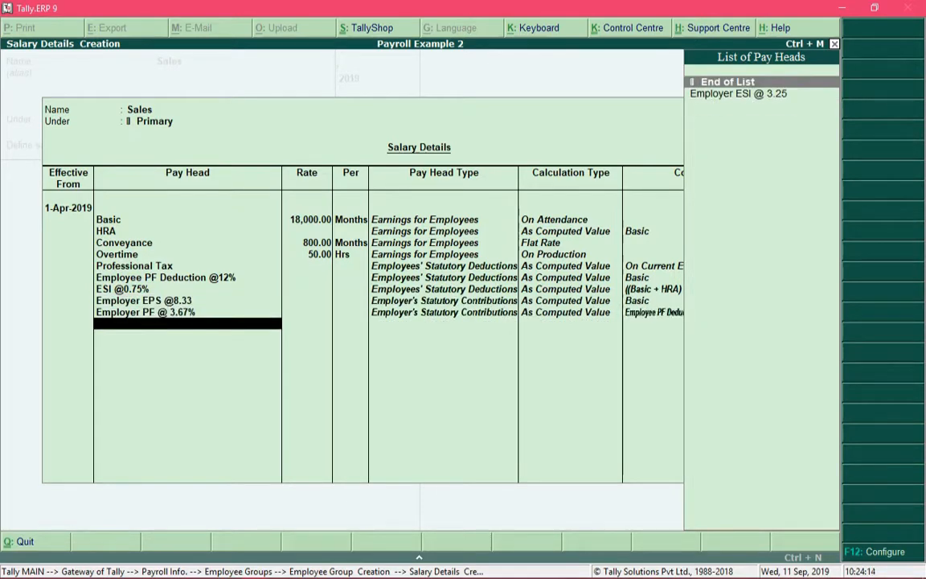
key(Down)
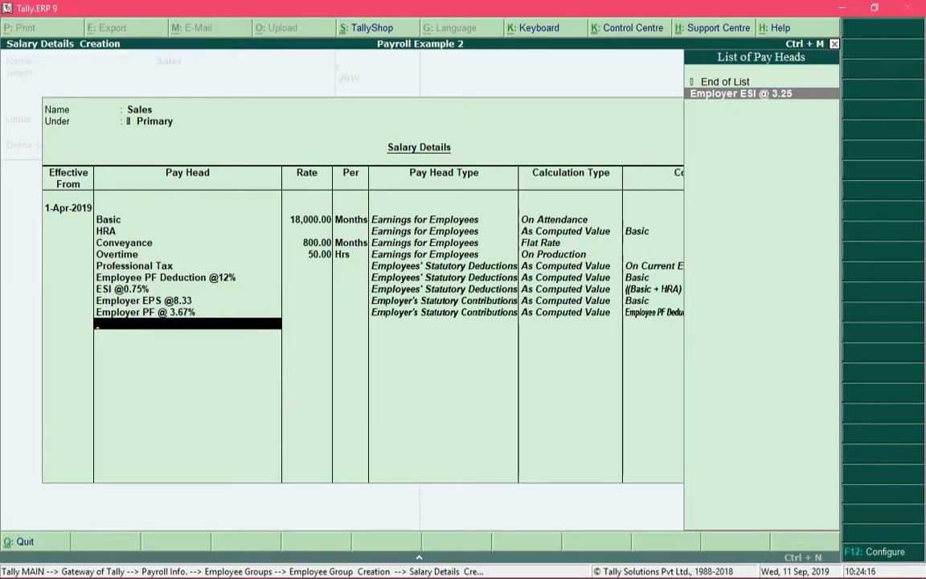
key(Return)
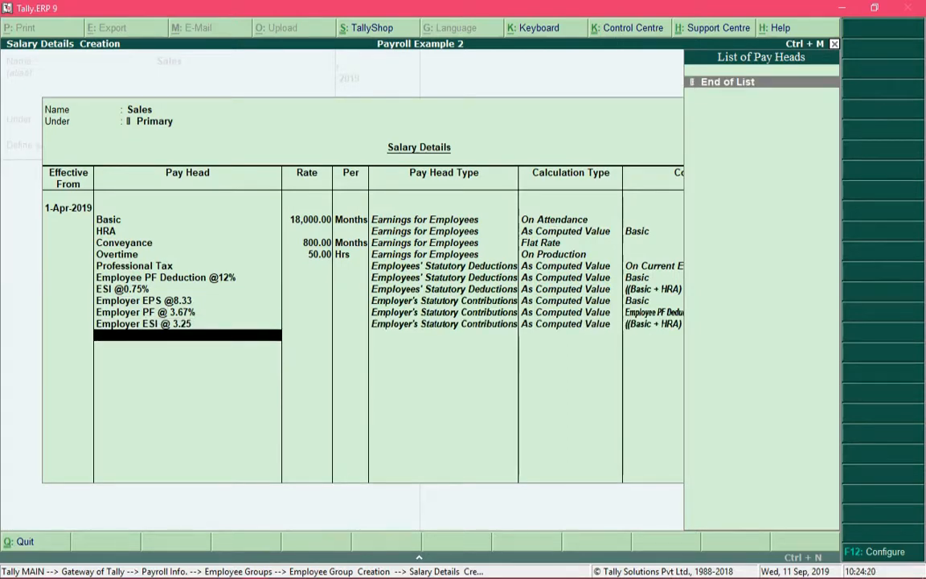
key(Return)
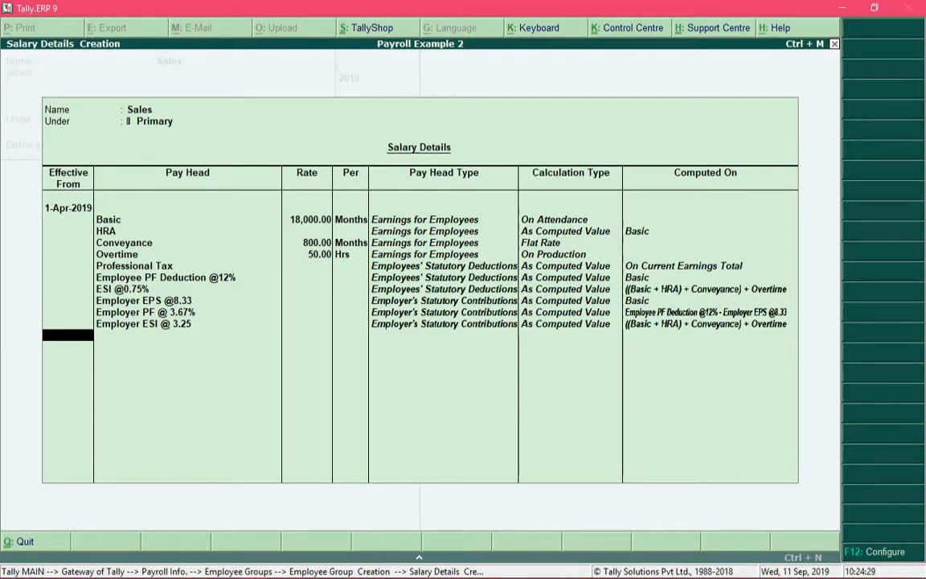
key(Return)
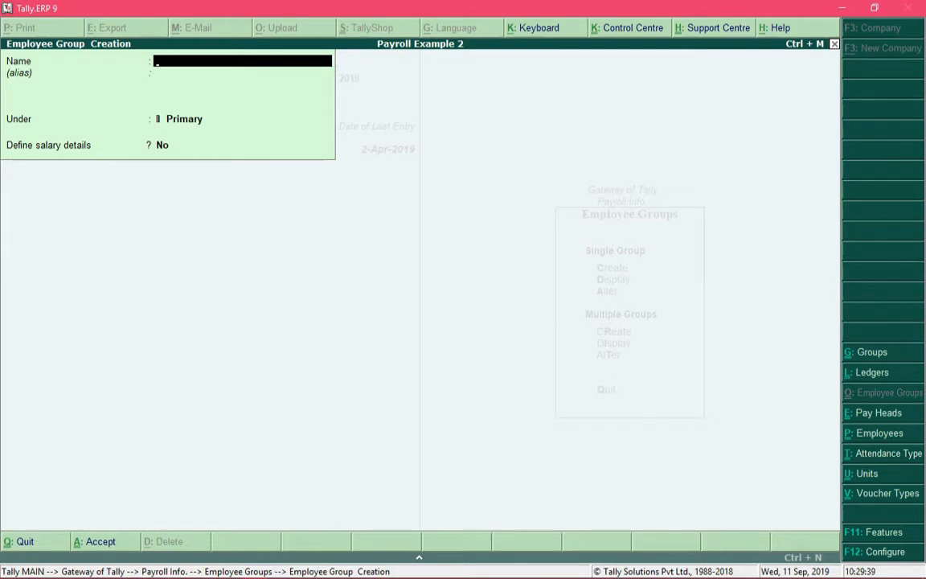
Step: Leave employee group creation and open the creation form for a single employee
key(Escape)
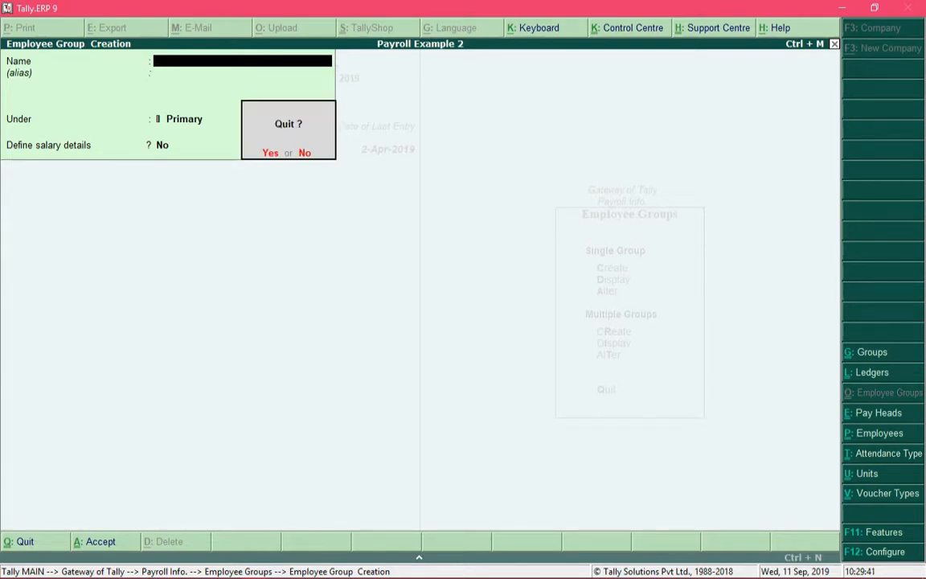
key(Return)
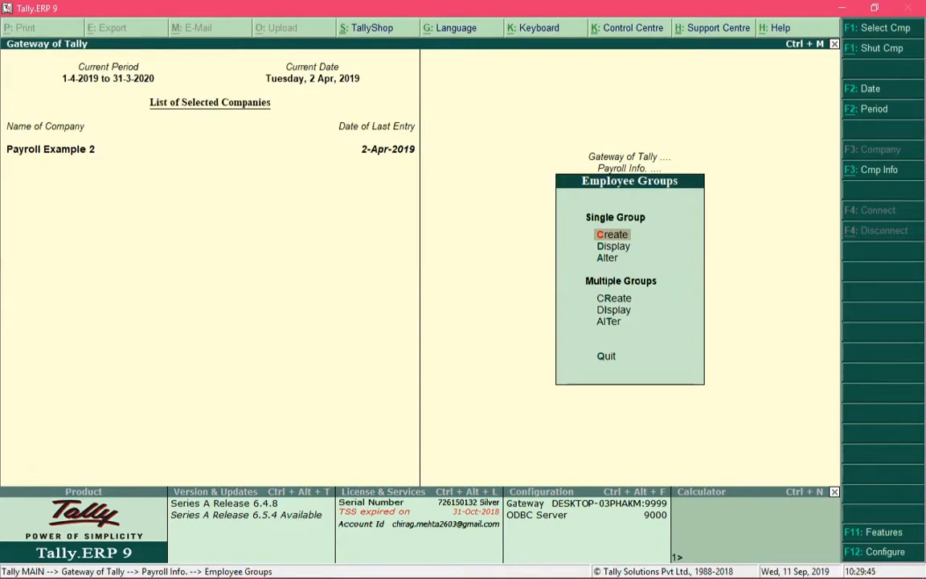
key(Escape)
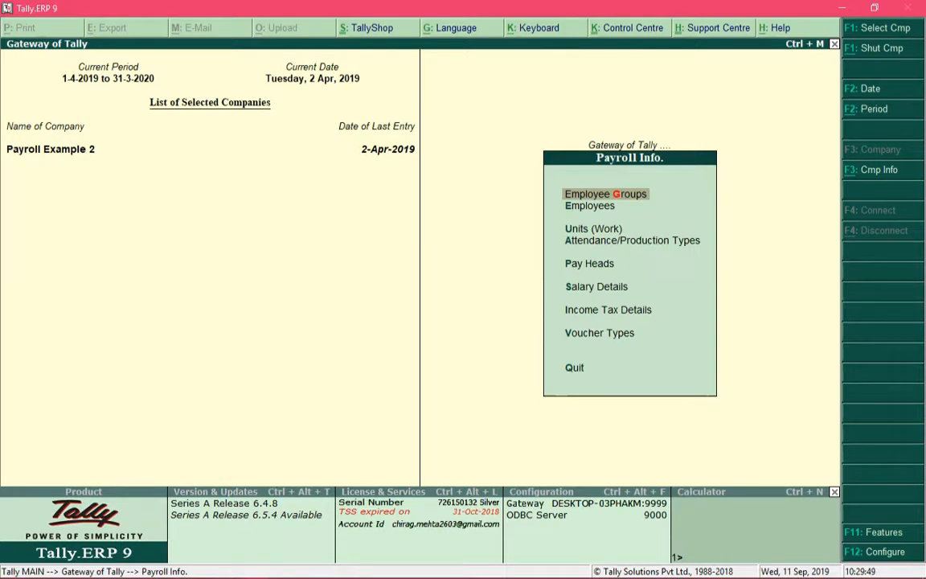
key(Down)
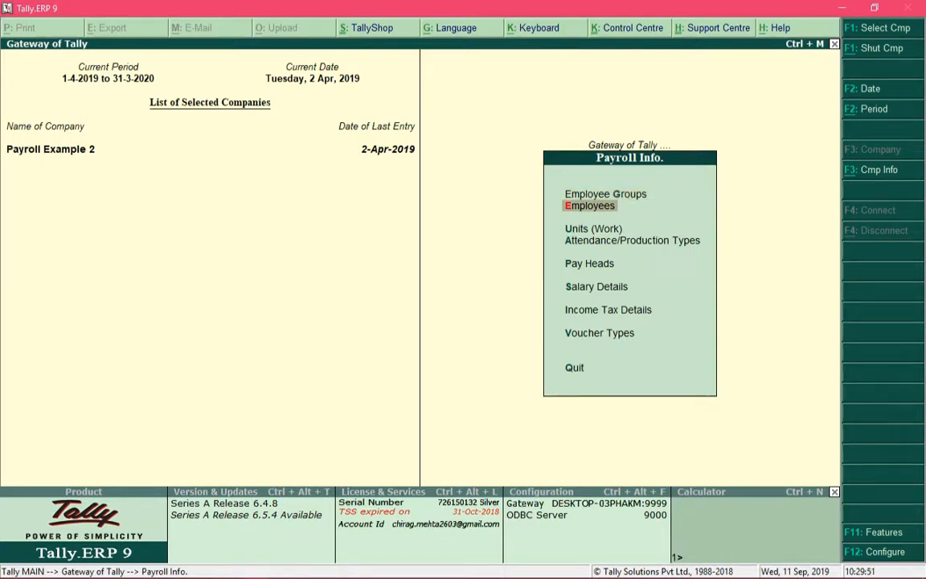
key(Return)
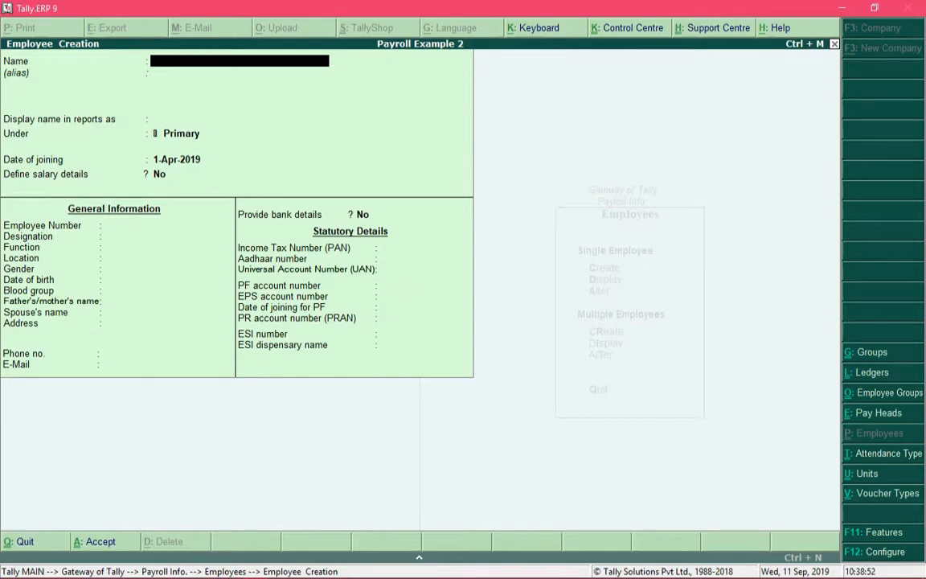
Step: Enter the employee's full name, leave the alias blank and keep the same name for display in reports
text(Ramesh Kumar)
key(Return)
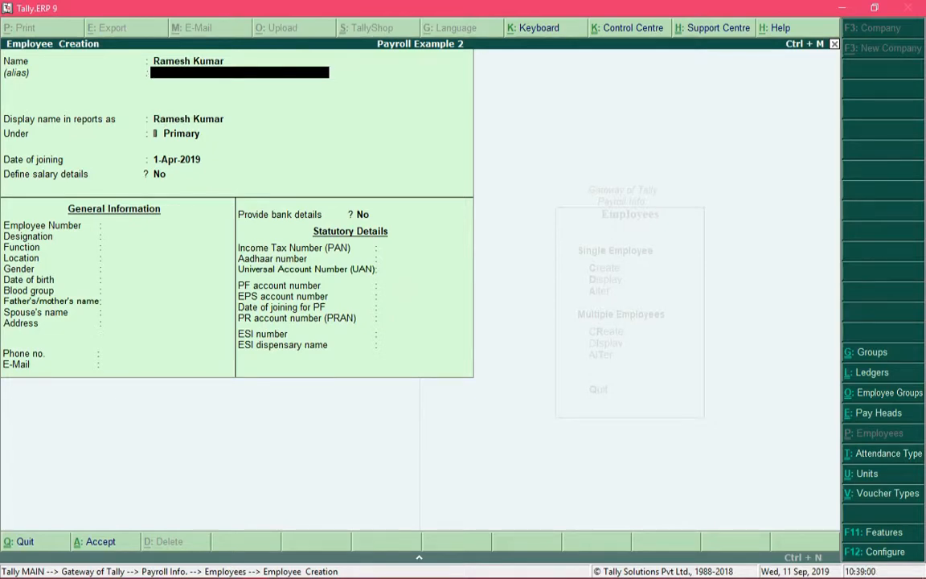
key(Return)
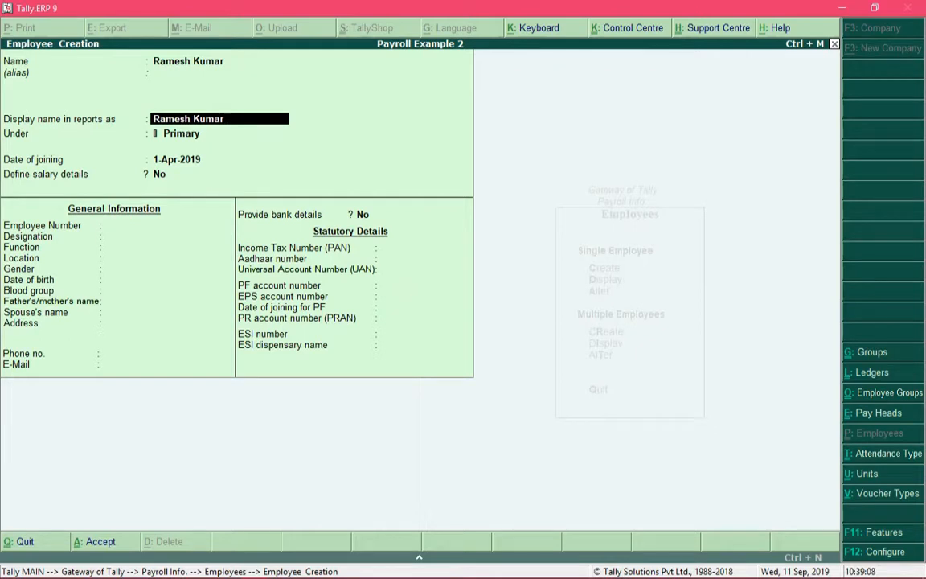
key(Return)
Step: Place the employee under the Sales group and keep 1-Apr-2019 as the date of joining
key(Down)
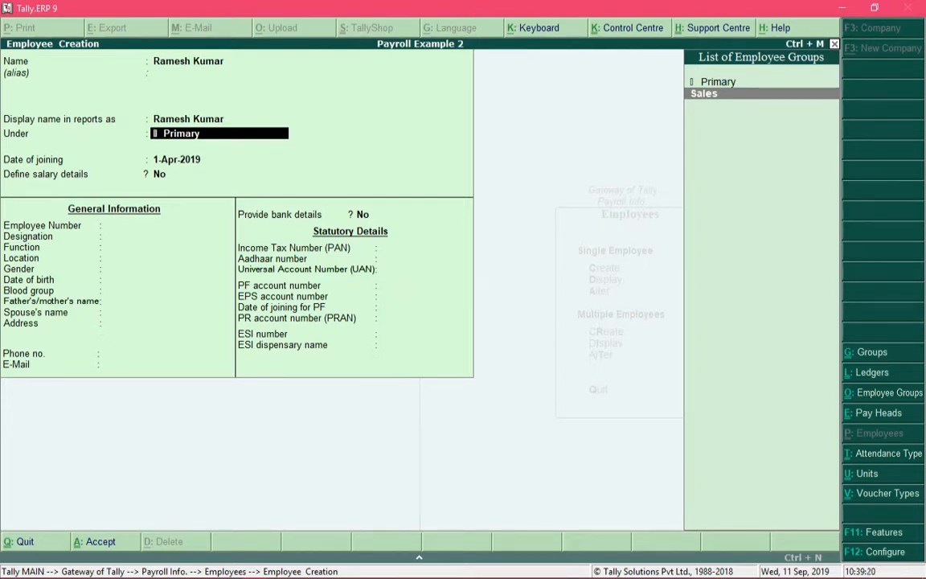
key(Up)
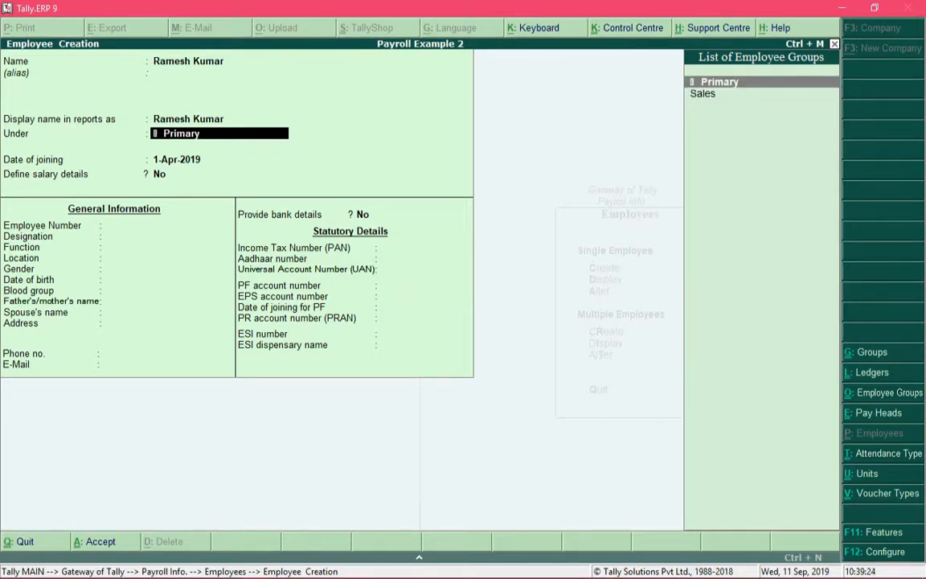
key(Down)
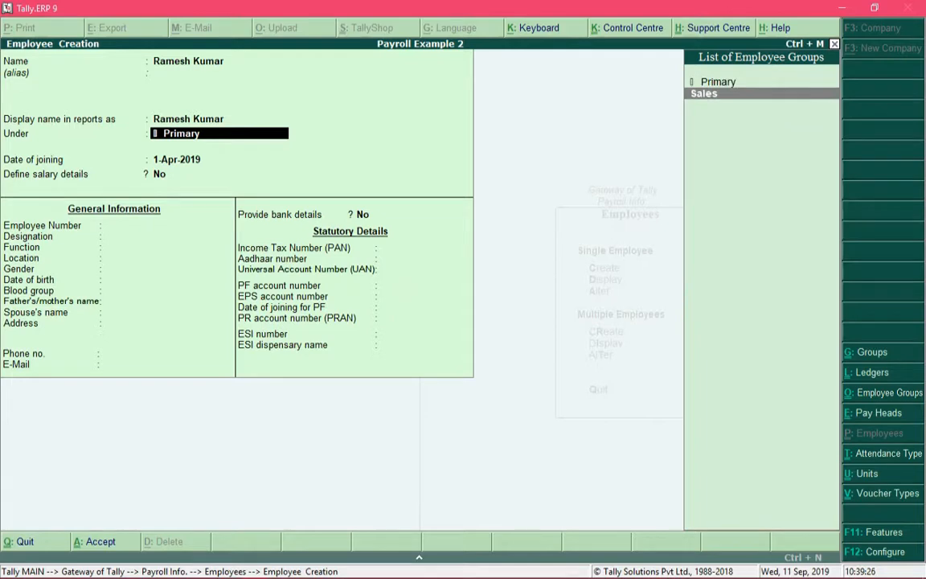
key(Return)
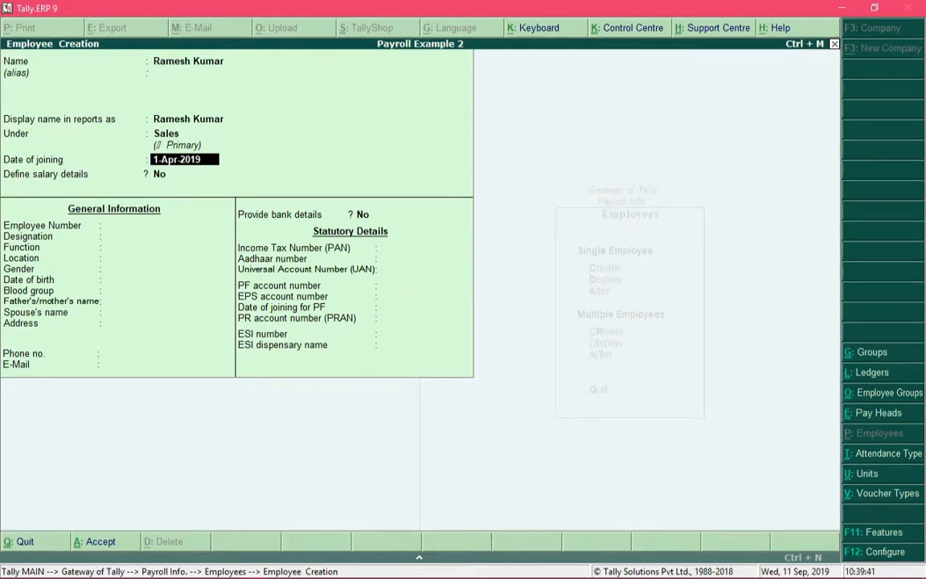
key(Return)
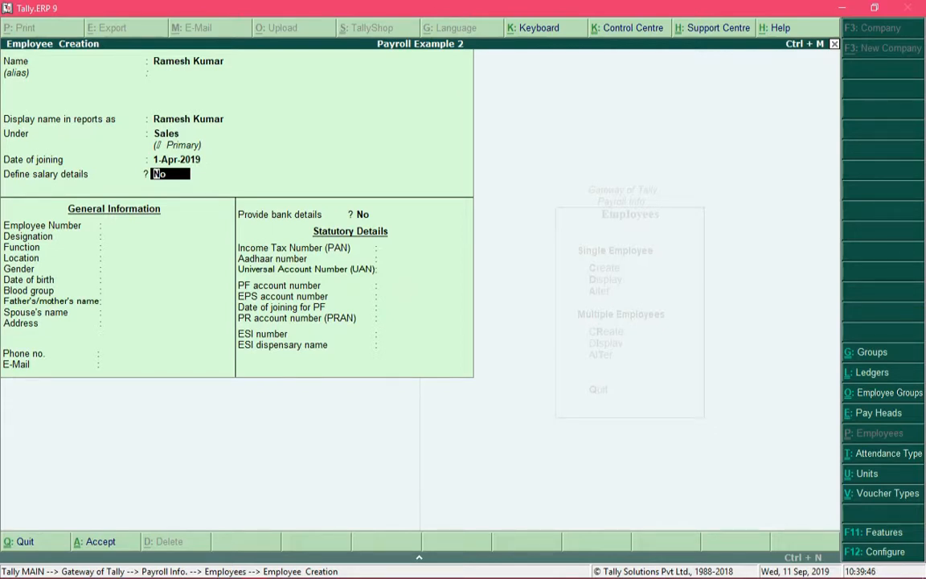
Step: Define the employee's salary details by copying the pay heads from the Sales employee group, and save them
text(y)
key(Return)
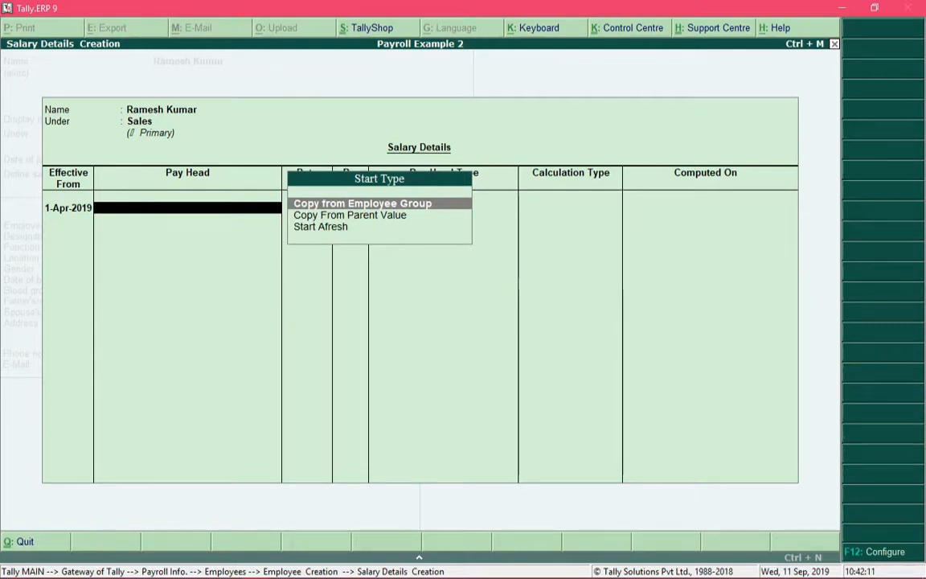
key(Down)
key(Down)
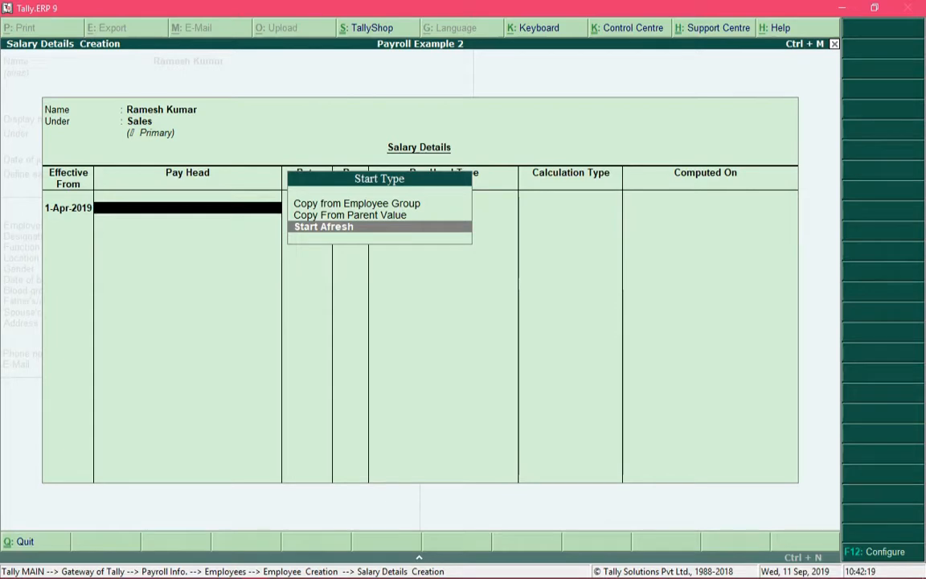
key(Up)
key(Up)
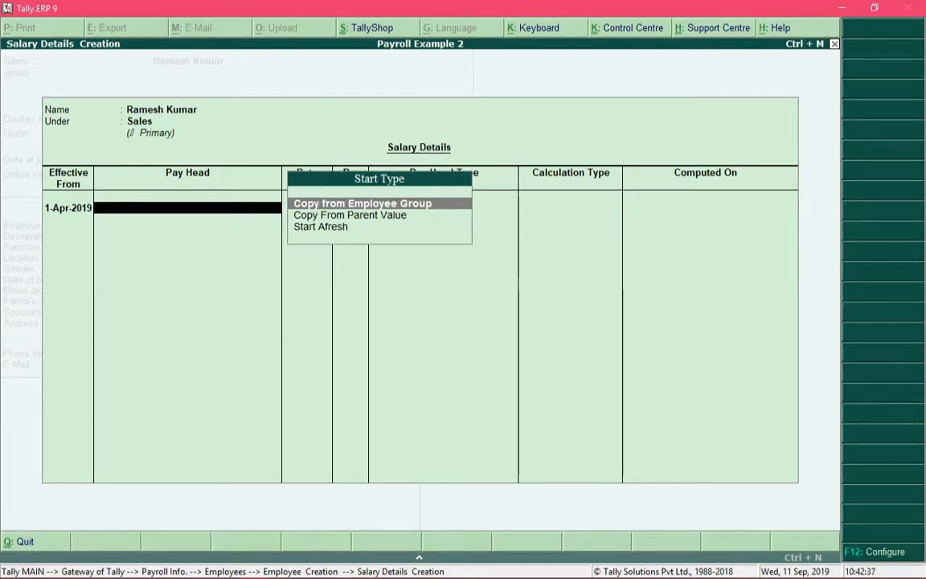
key(Return)
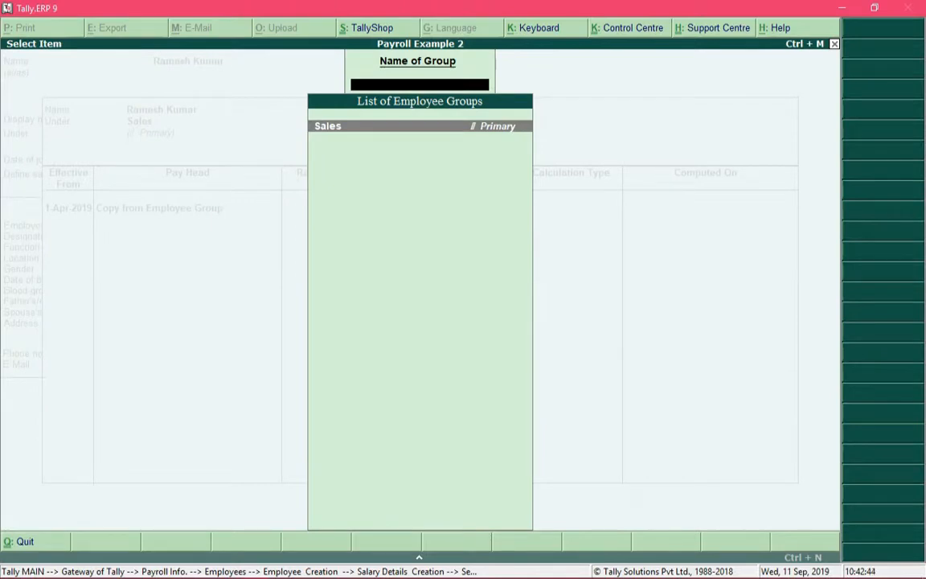
key(Return)
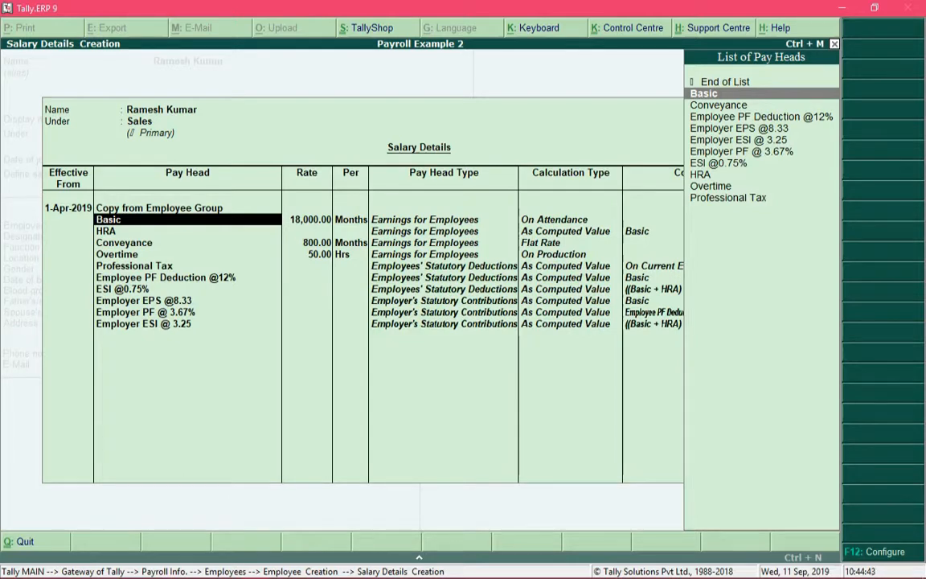
key(ctrl+a)
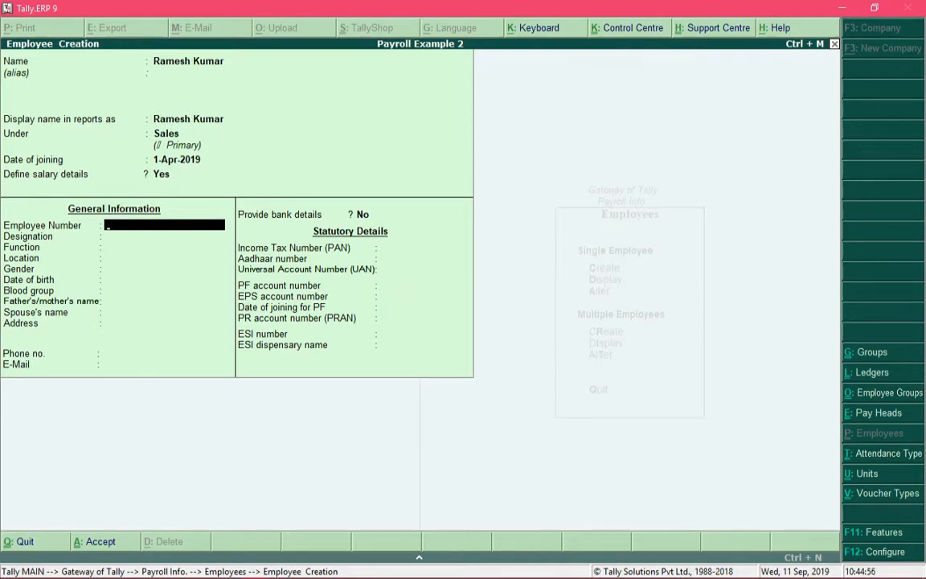
Step: Enter the employee number and set the designation to Intern
text(1234)
key(Return)
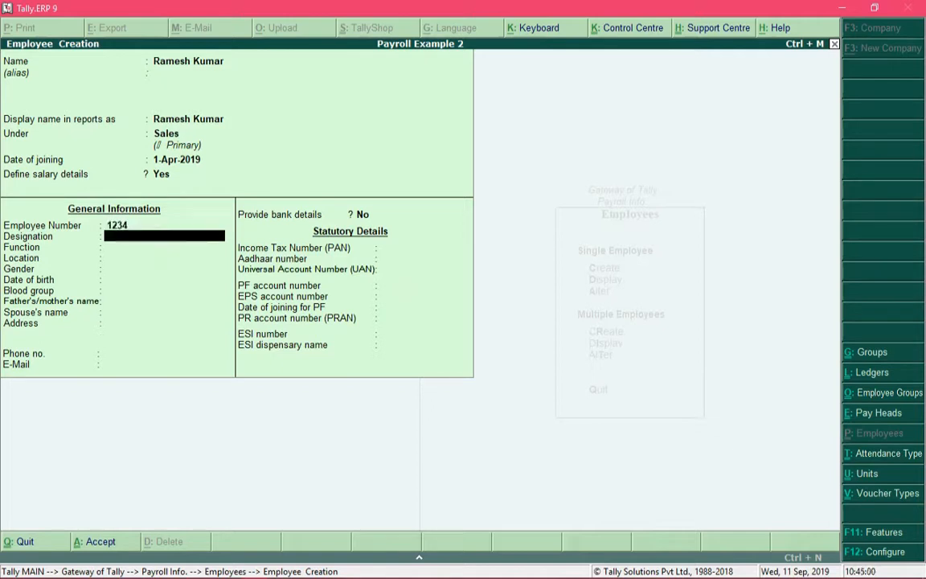
text(Intern)
key(Return)
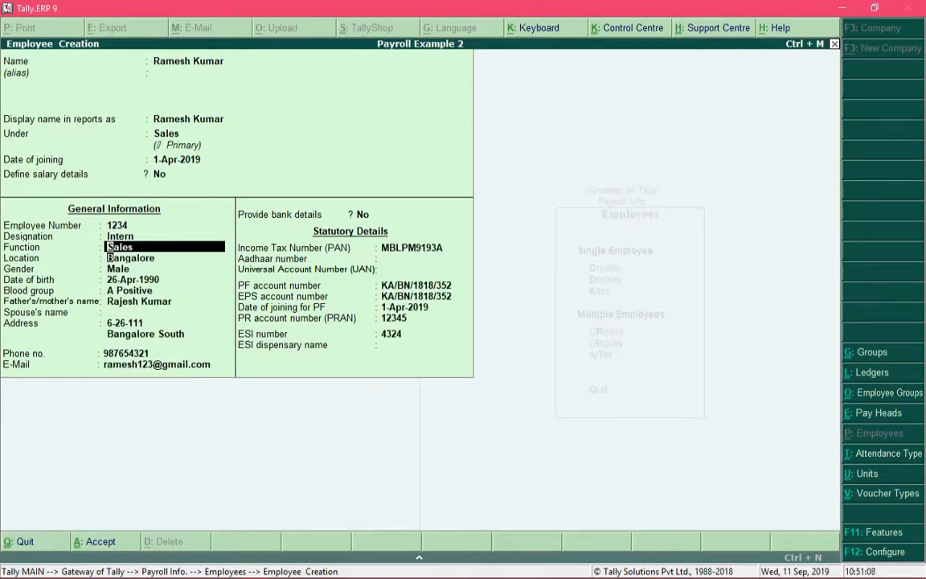
Step: Keep function Sales, location Bangalore, gender Male, blood group A Positive, the birth date and parent's name, leaving the spouse's name blank
key(Return)
key(Return)
key(Return)
key(Return)
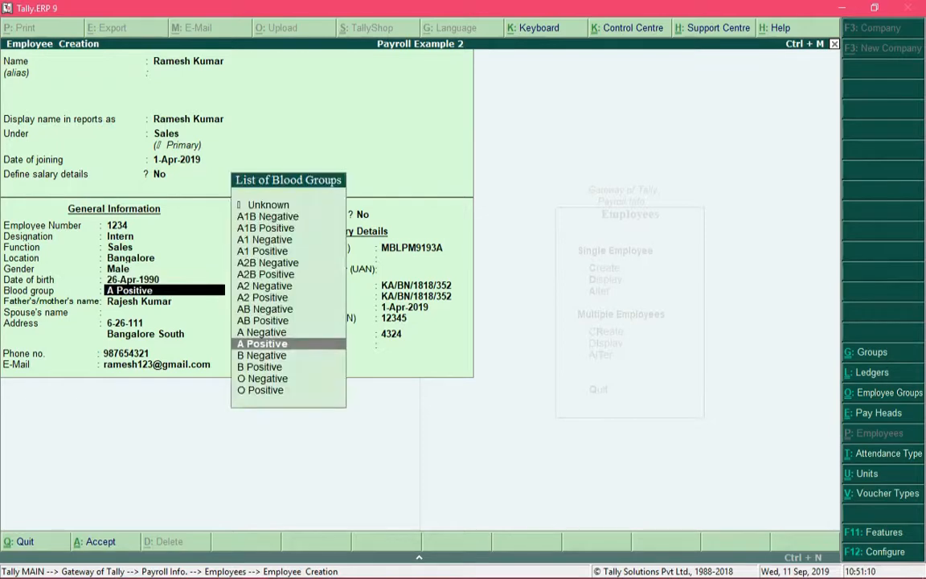
key(Return)
key(Return)
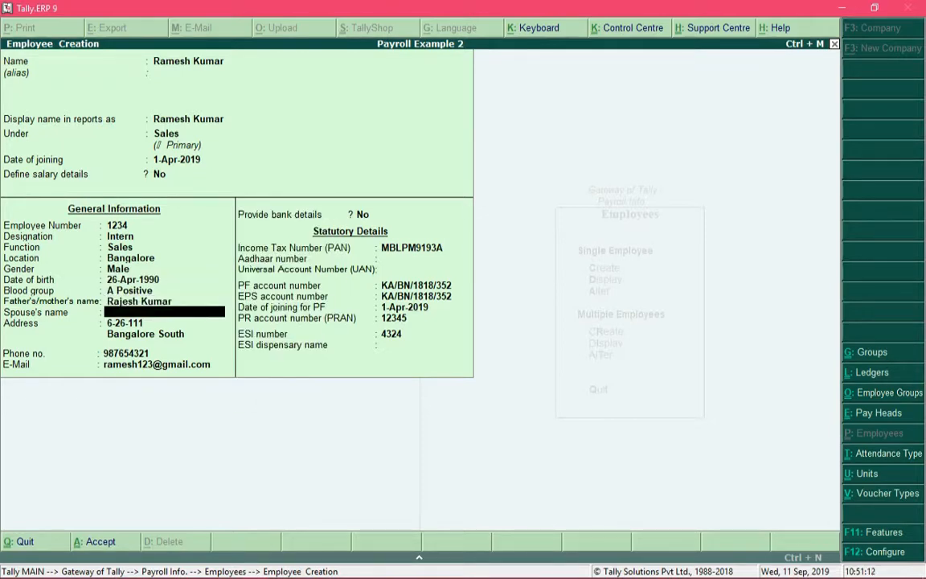
key(Return)
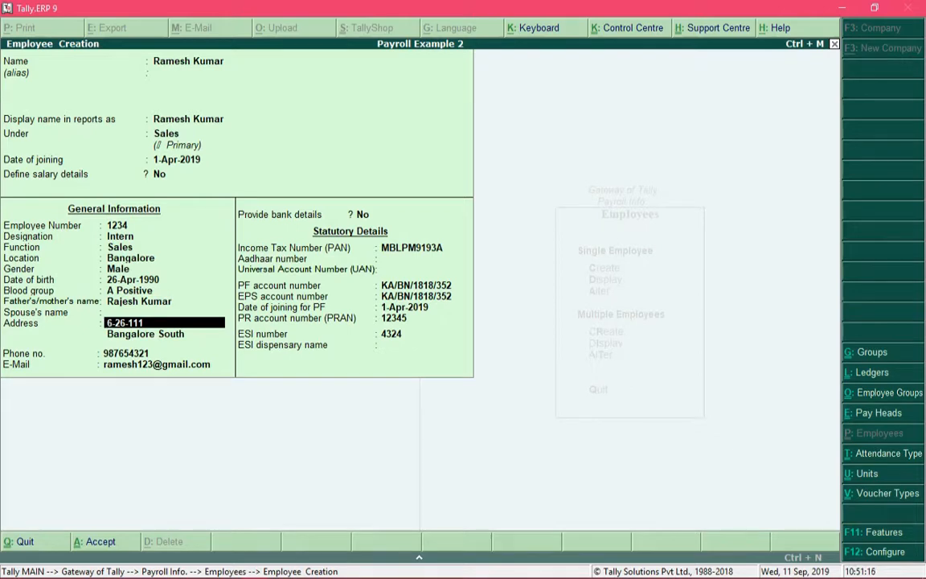
Step: Keep the employee's address, phone number and e-mail as filled in, with bank details set to No
key(Return)
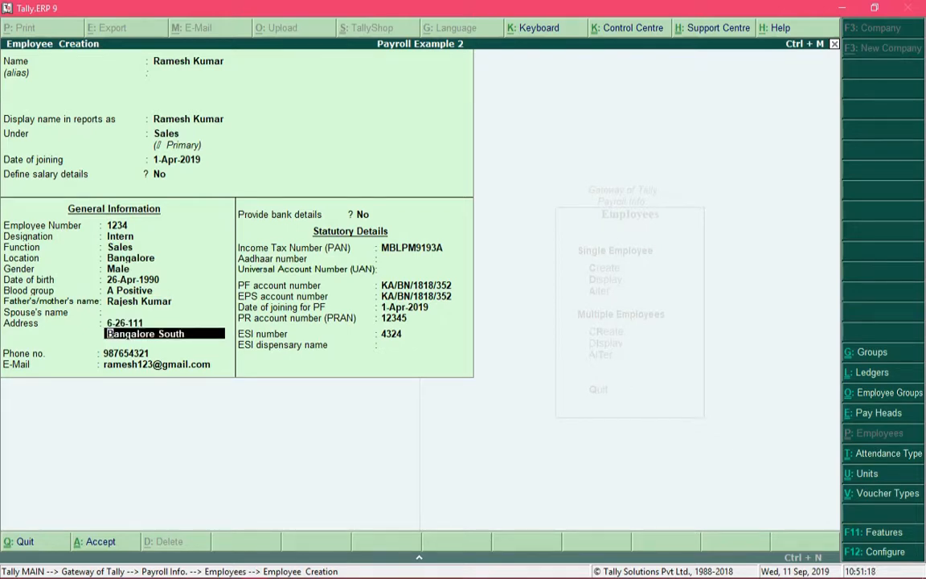
key(Return)
key(Return)
key(Return)
key(Return)
key(Return)
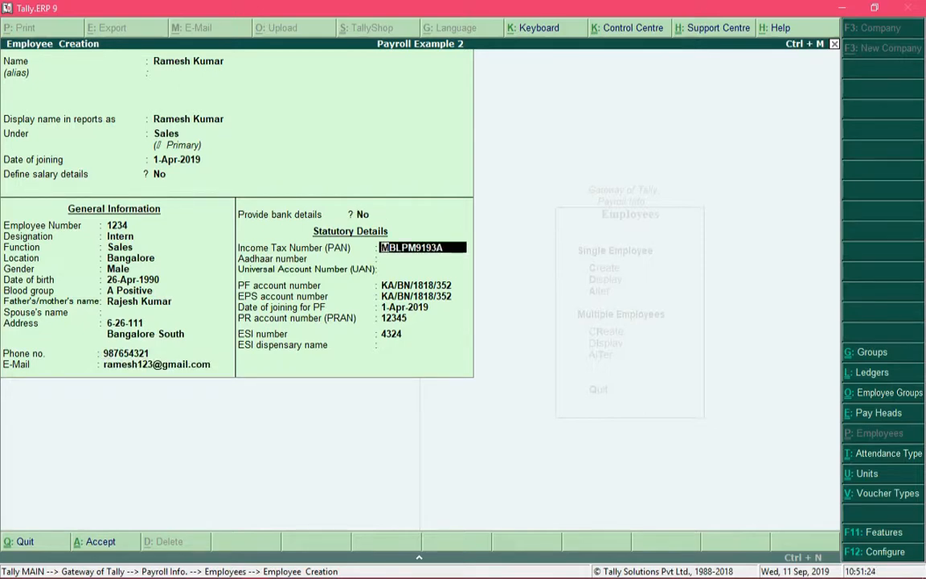
Step: Keep the PAN, PF and EPS account numbers and PF joining date 1-Apr-2019, leaving the Aadhaar number and UAN blank
key(Return)
key(Return)
key(Return)
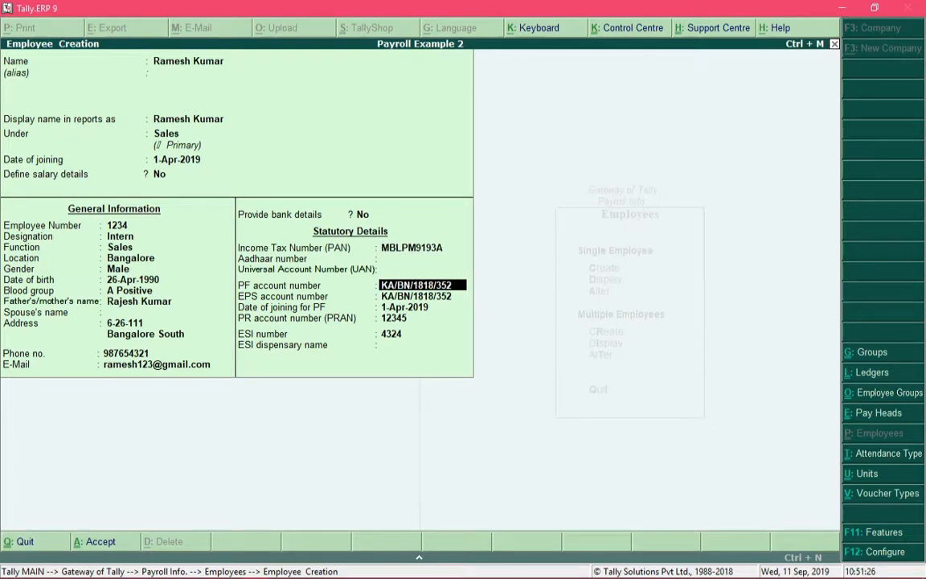
key(Return)
key(Return)
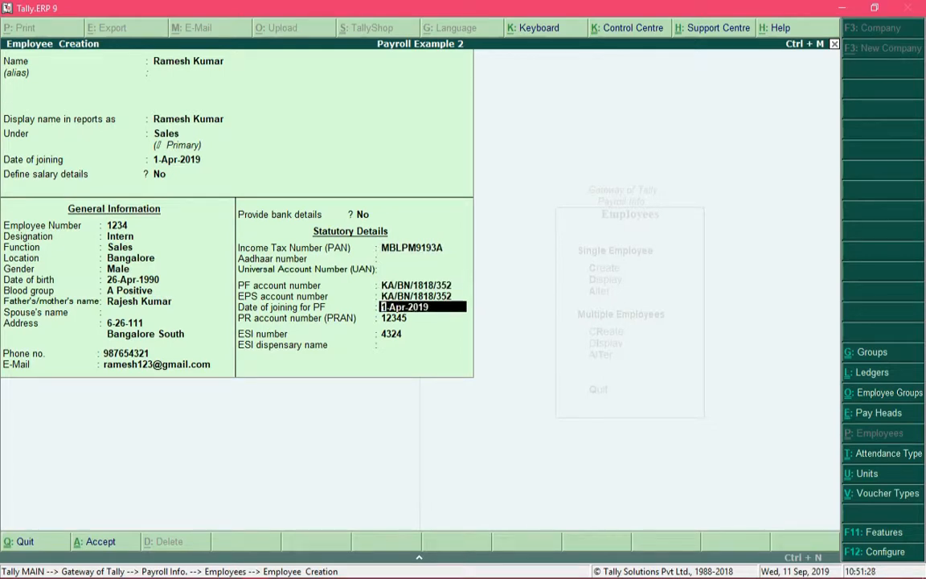
key(Return)
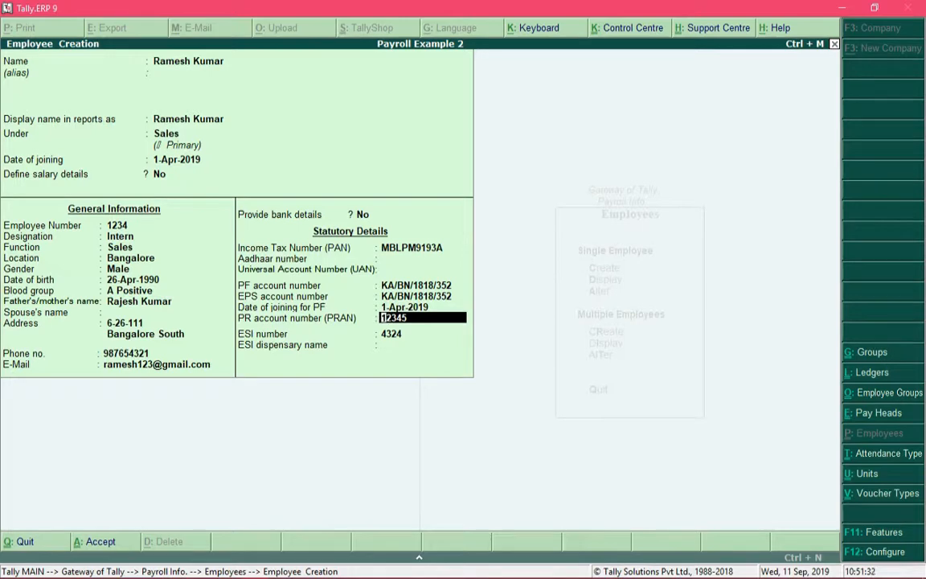
Step: Set Provide passport and visa details to Yes in the employee configuration
key(F12)
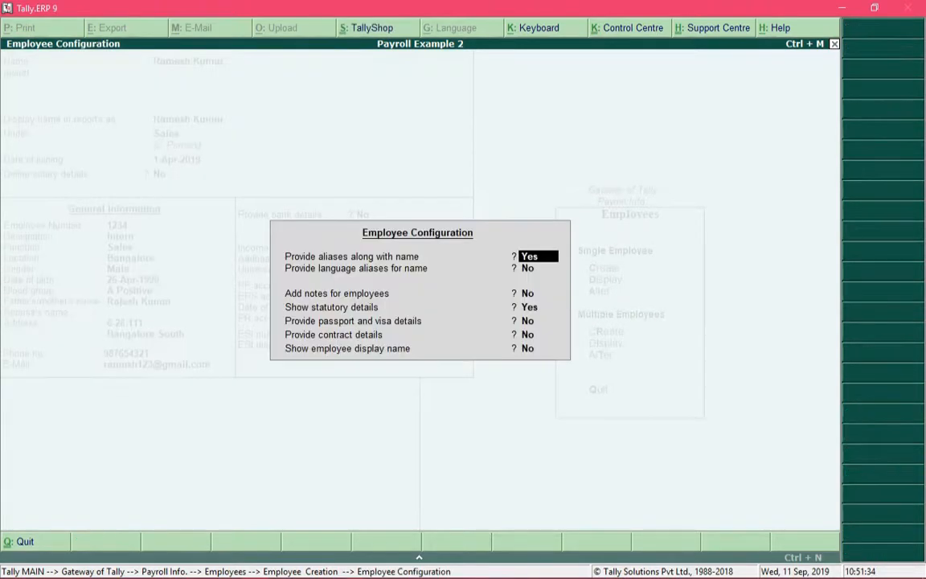
key(Return)
key(Return)
key(Return)
key(Return)
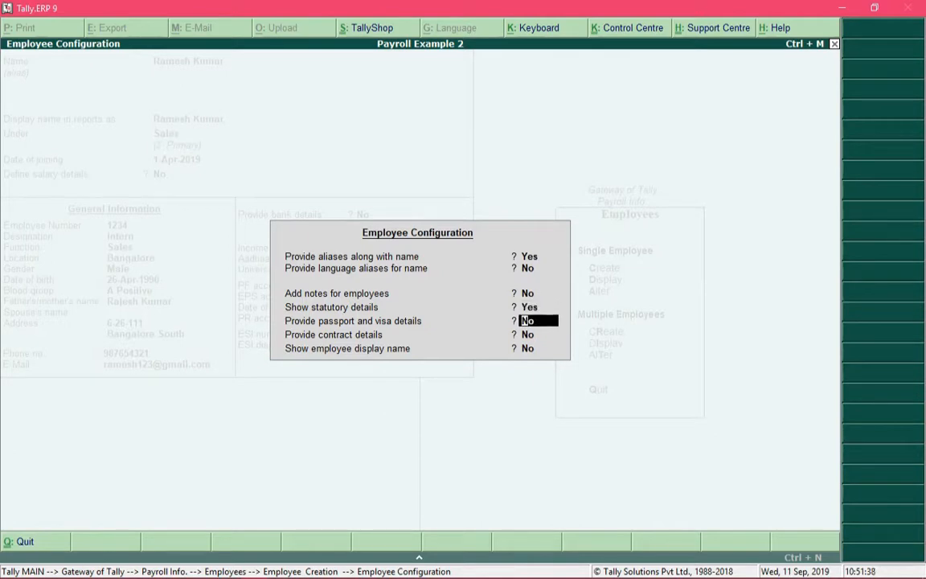
text(y)
key(Return)
key(Return)
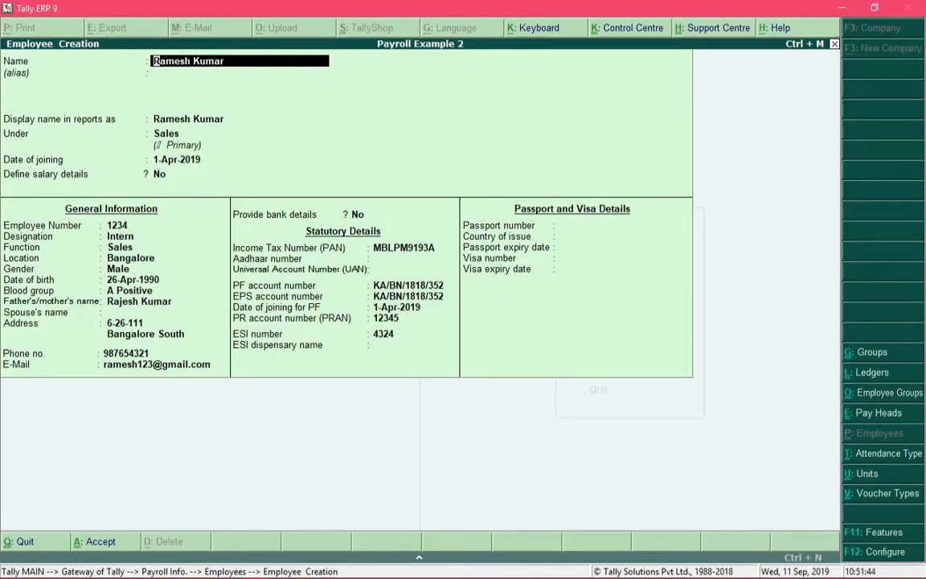
Step: Leave the passport and visa fields blank and submit the employee record for acceptance
click(618, 225)
key(Return)
key(Return)
key(Return)
key(Return)
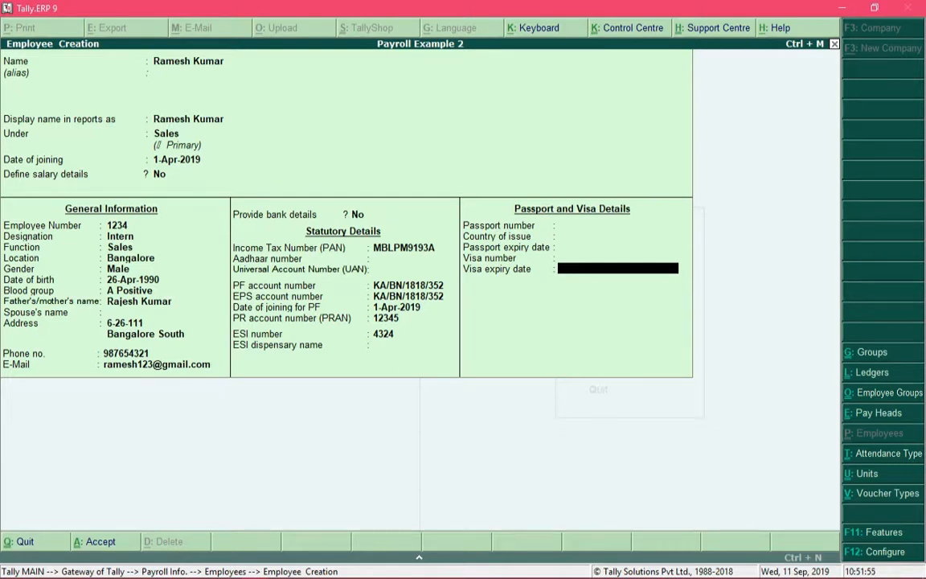
key(Return)
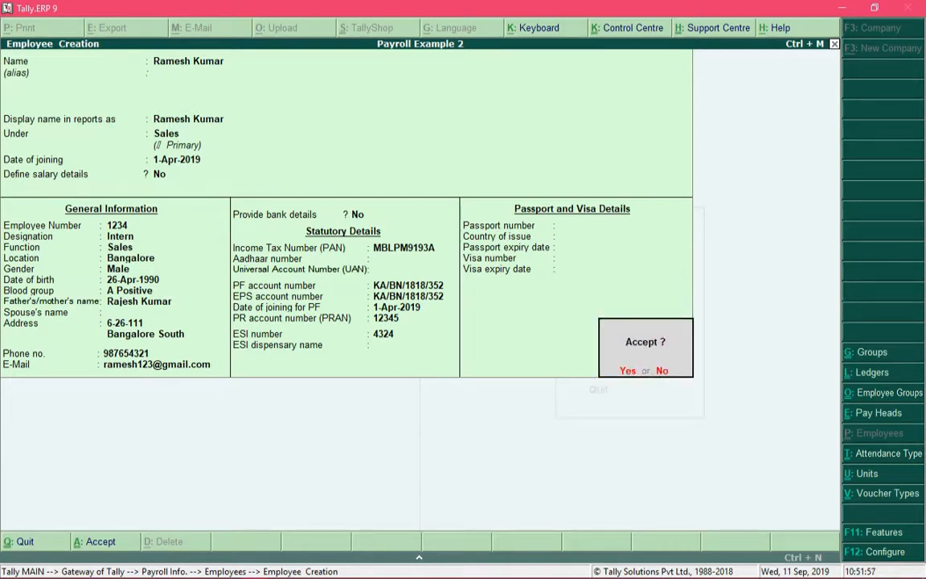